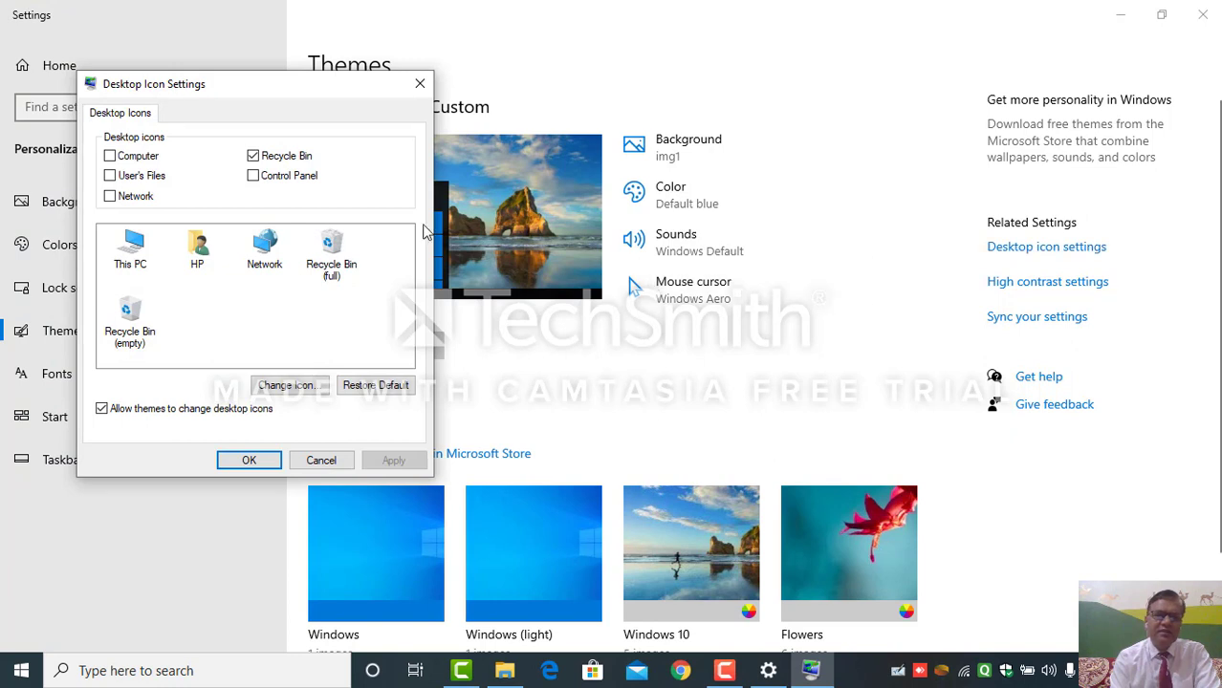
- Enable the Computer, User's Files, Network and Control Panel desktop icons, apply the change and close Settings
click(110, 156)
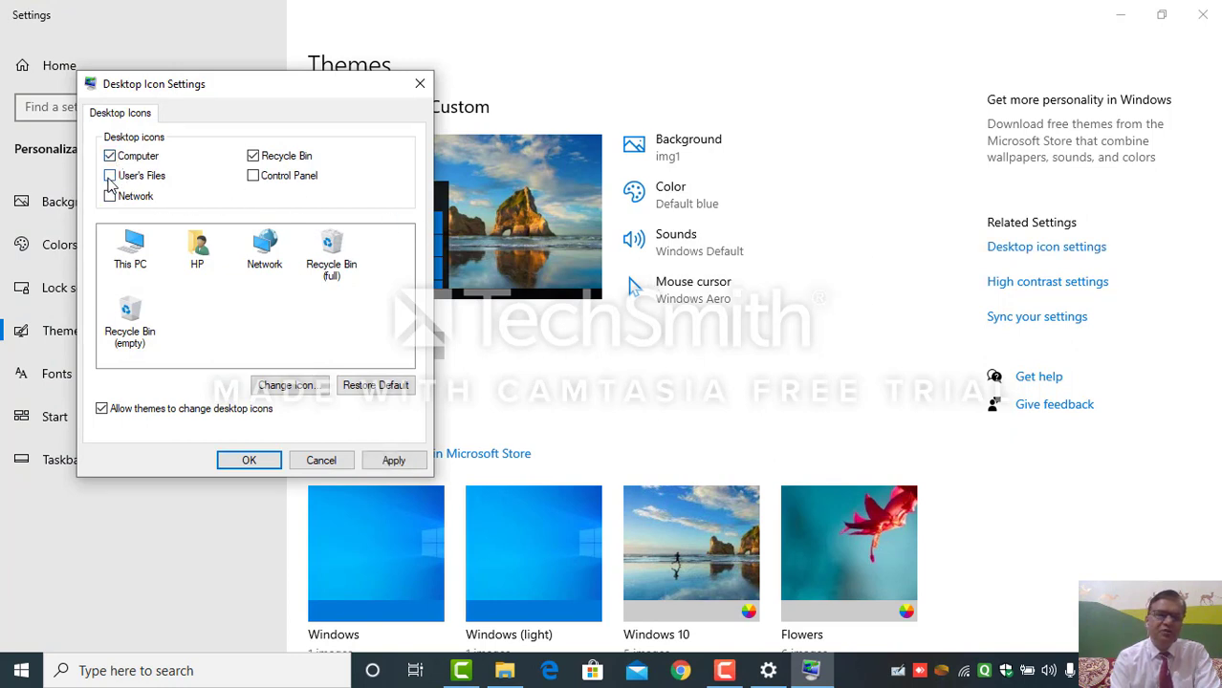
click(110, 196)
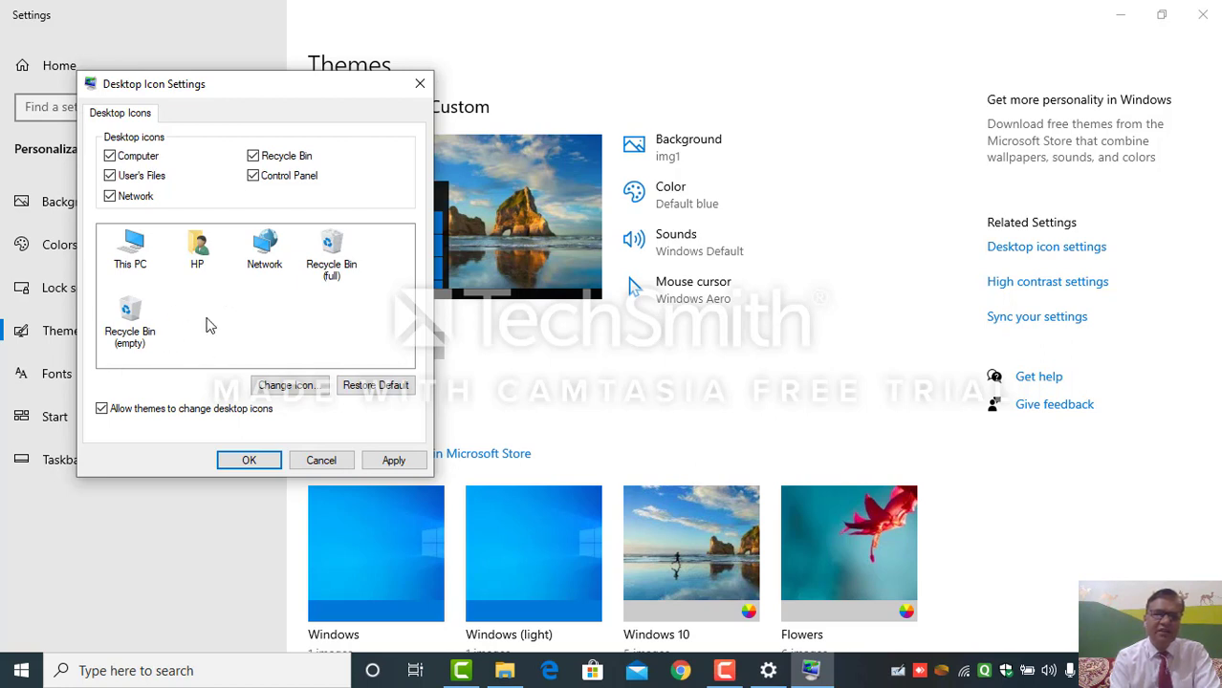
click(250, 461)
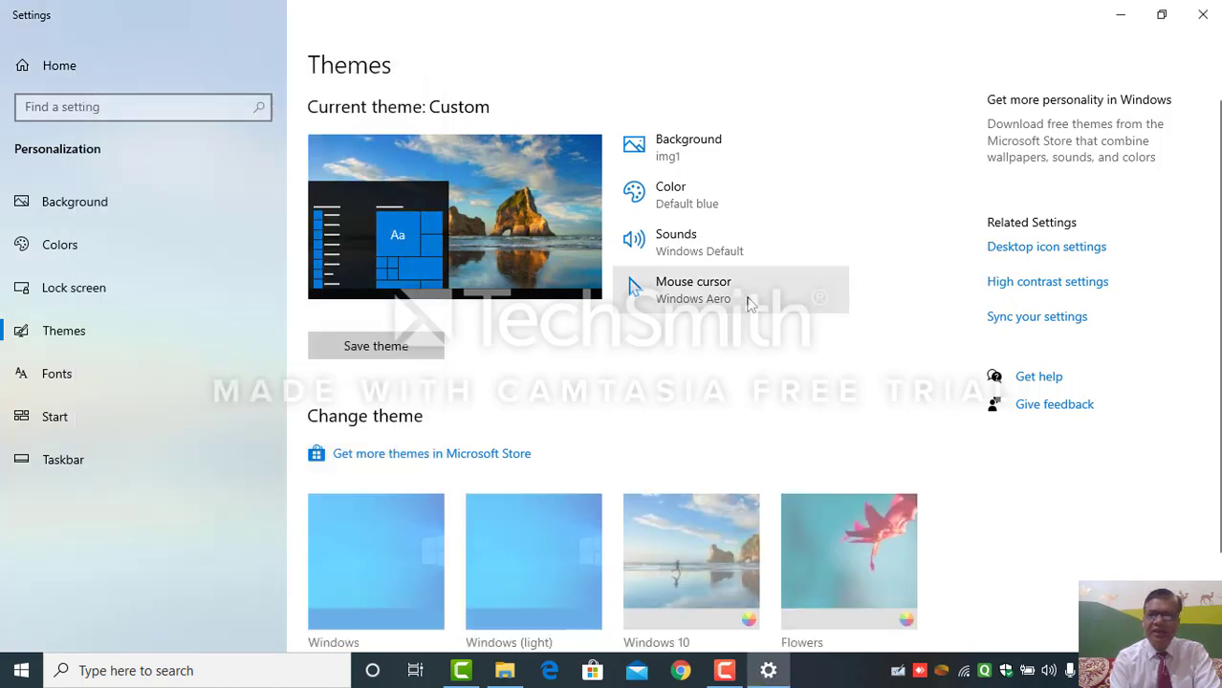
click(1200, 17)
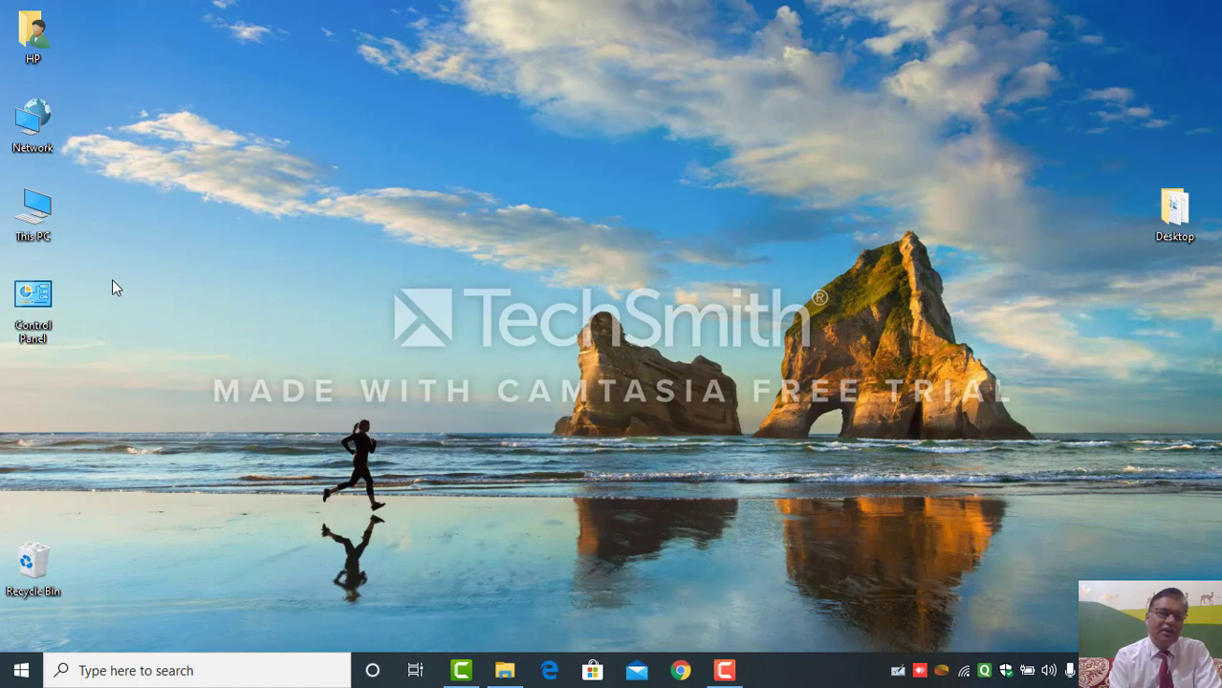
- Open Control Panel from the desktop, examine its System and Security, Manage Accounts, and Network and Internet pages, and close it
double_click(33, 296)
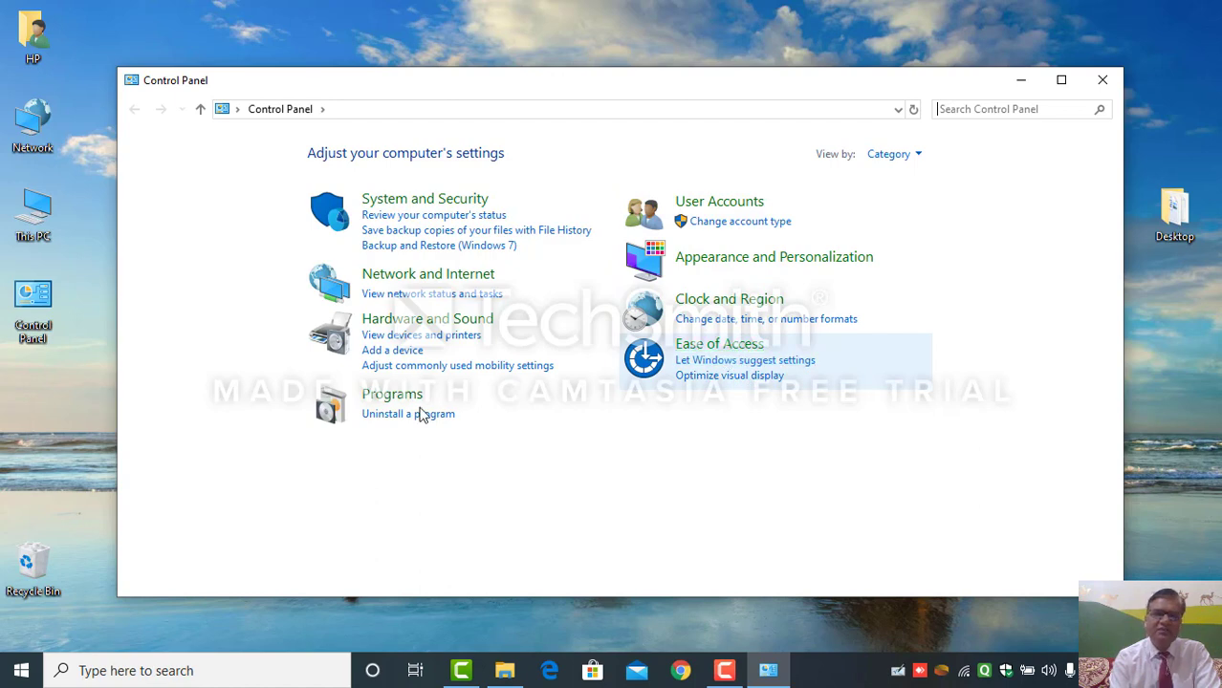
click(418, 207)
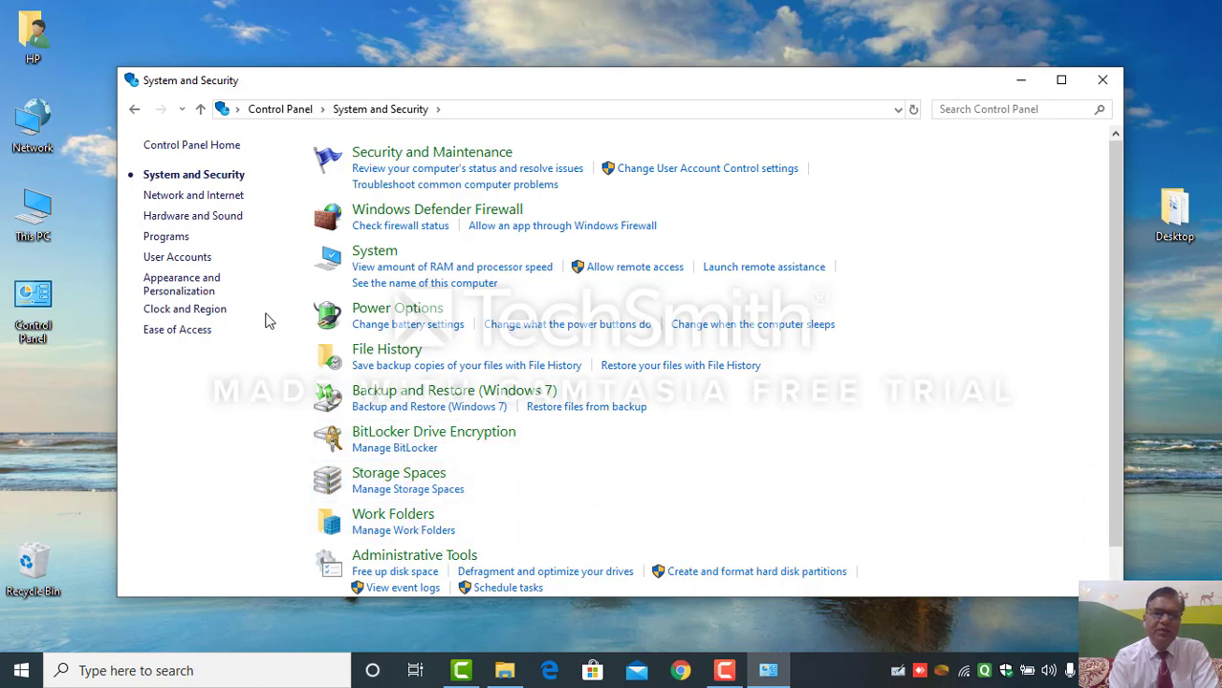
click(202, 111)
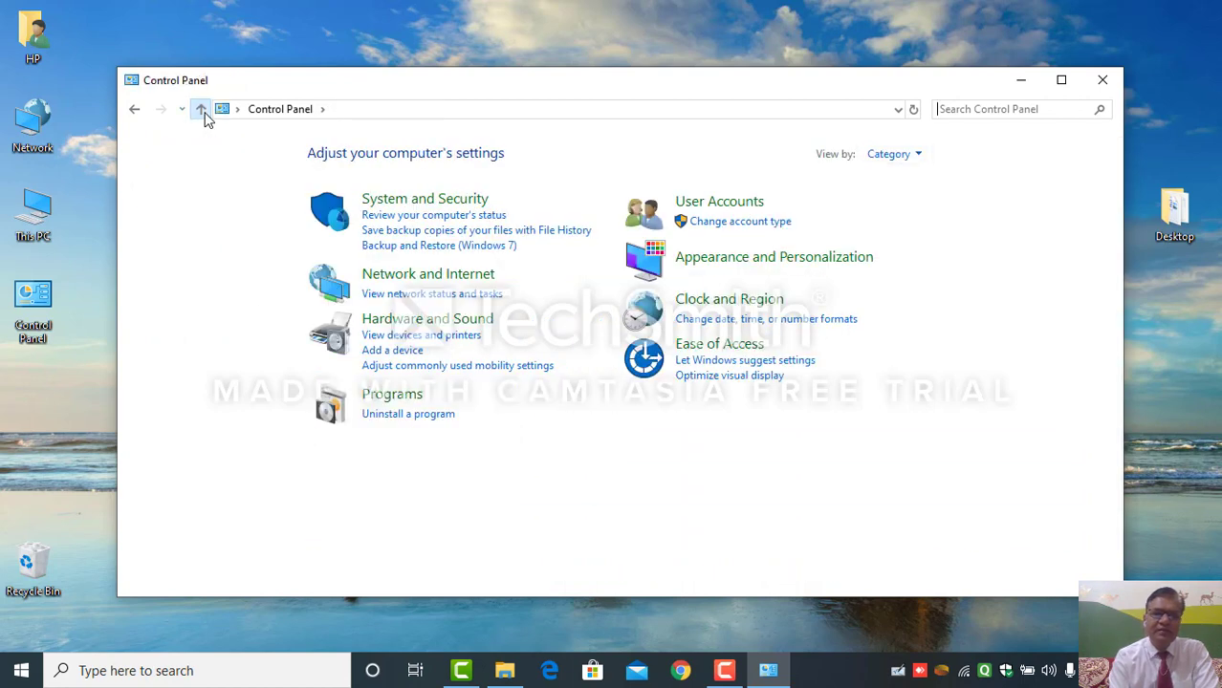
click(702, 226)
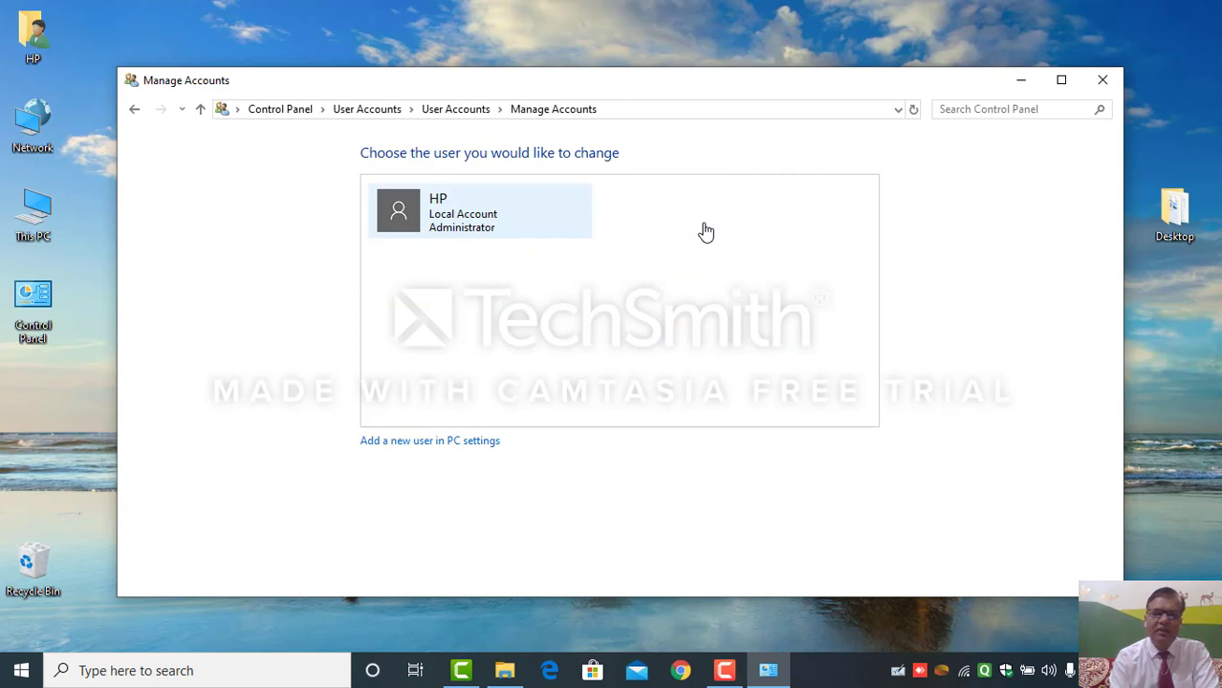
click(201, 111)
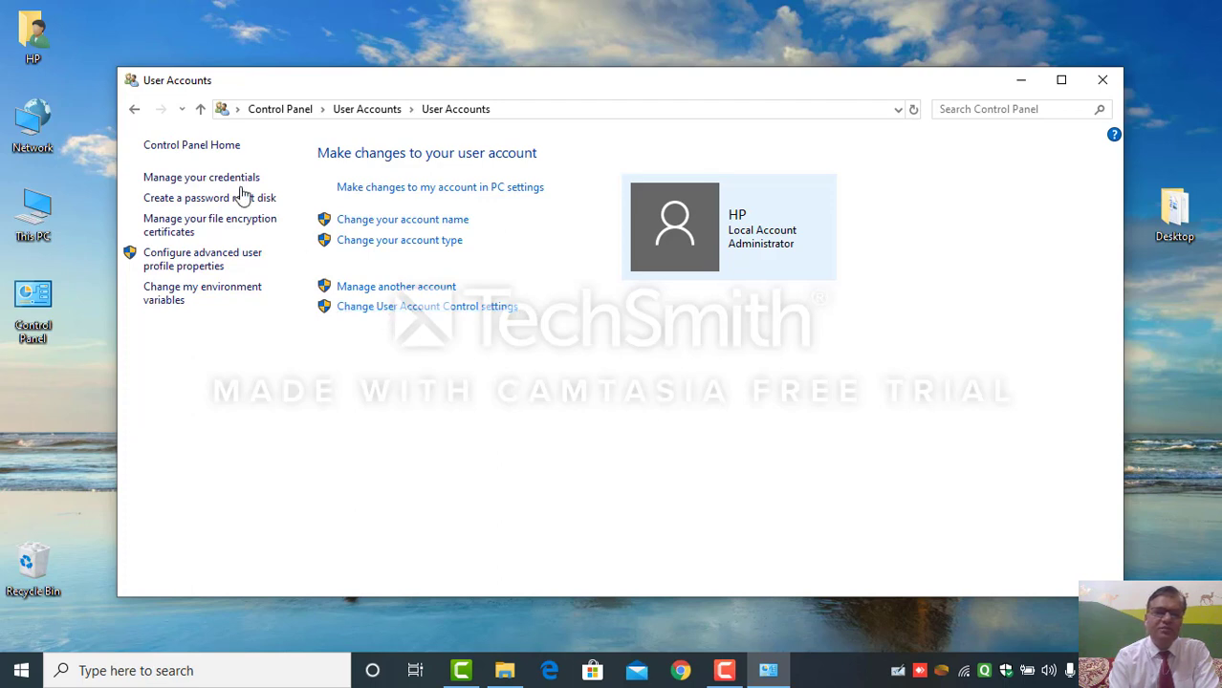
click(200, 110)
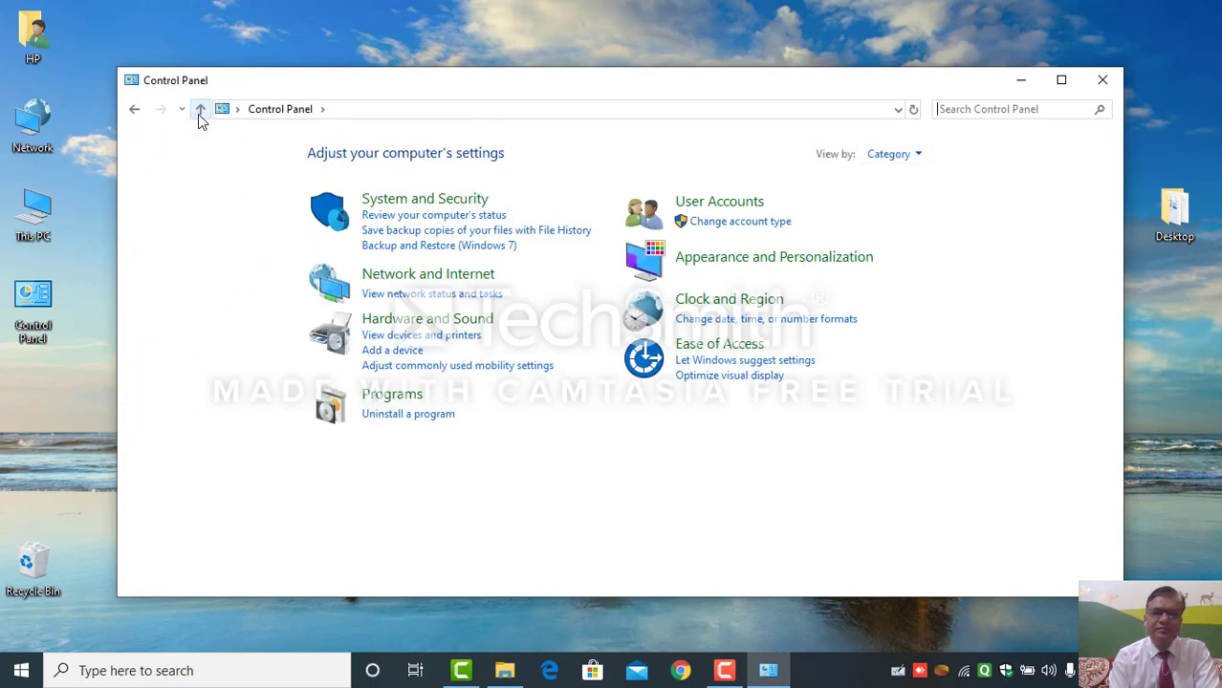
click(427, 291)
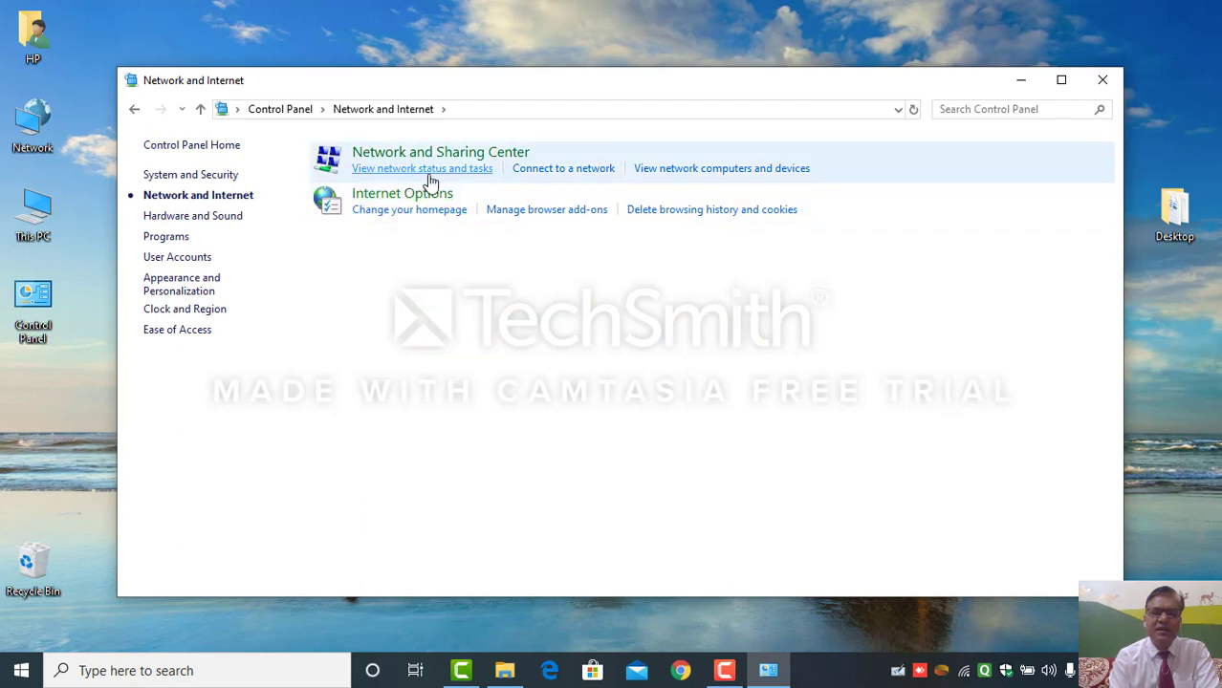
click(201, 111)
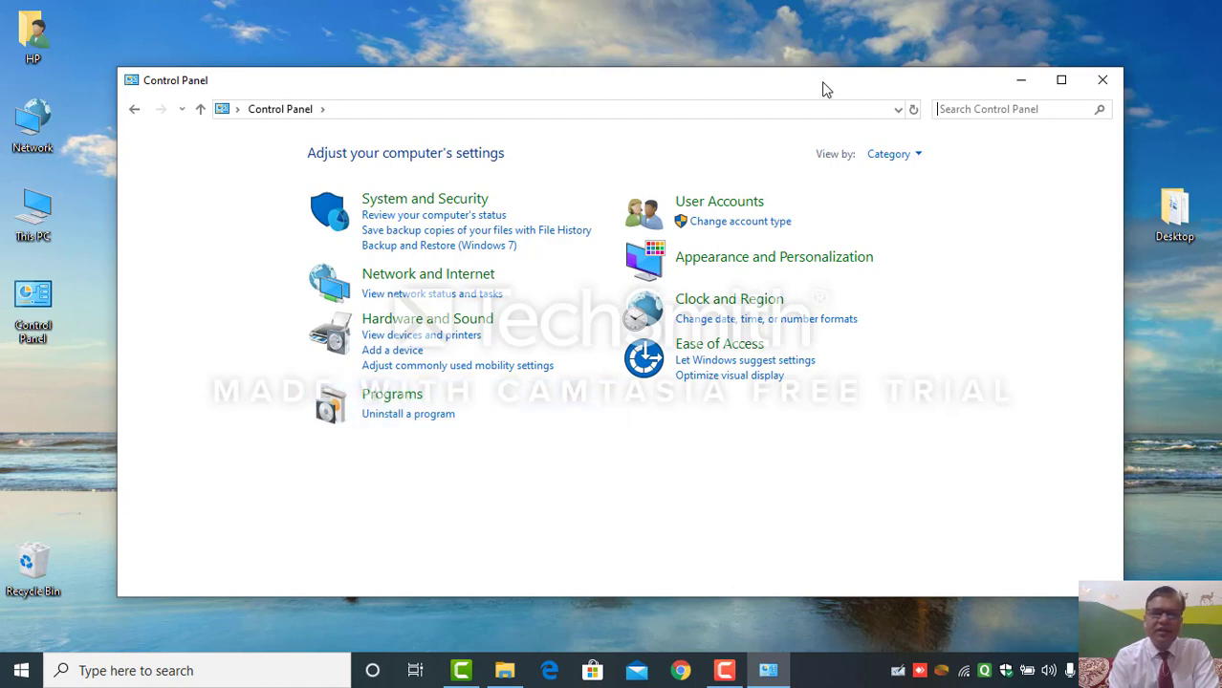
click(1102, 80)
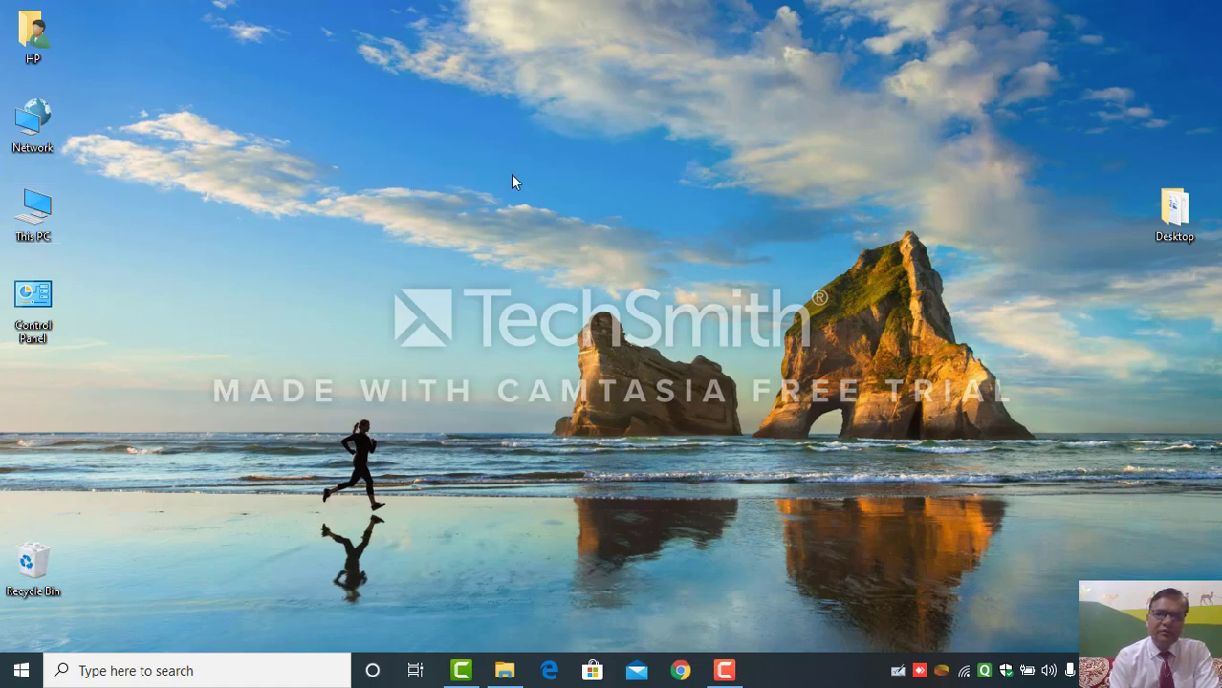
- Open the desktop's personalization settings to view the Background page, and close Settings
right_click(465, 216)
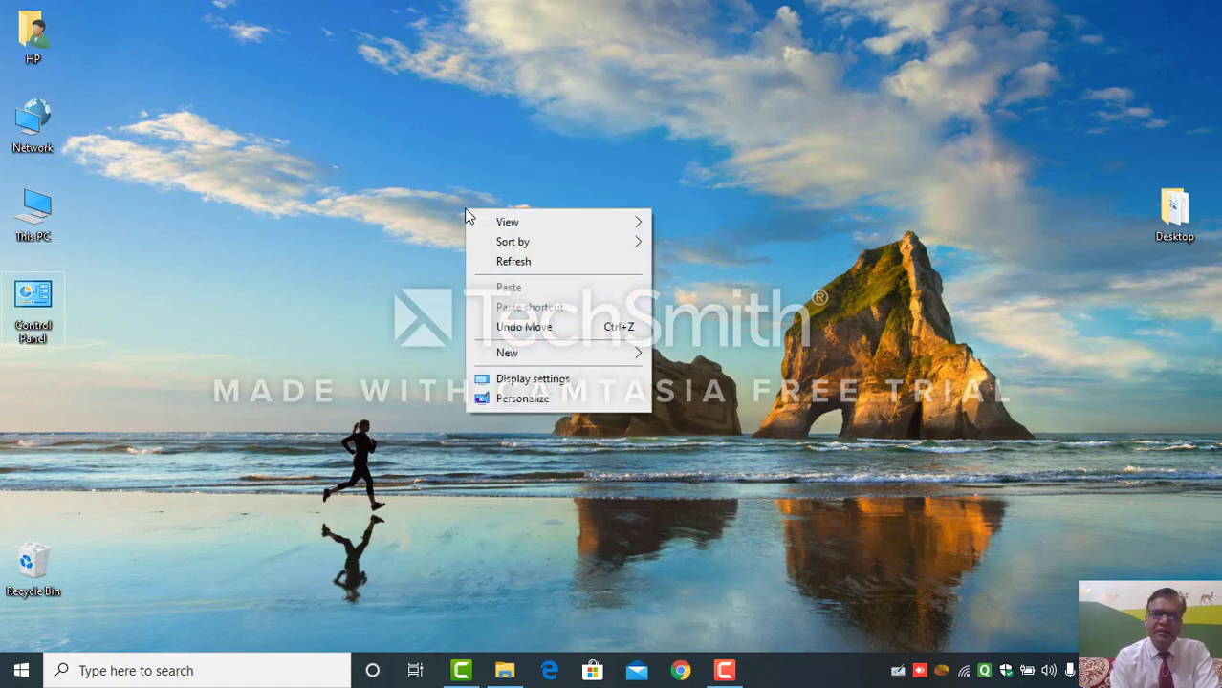
click(512, 398)
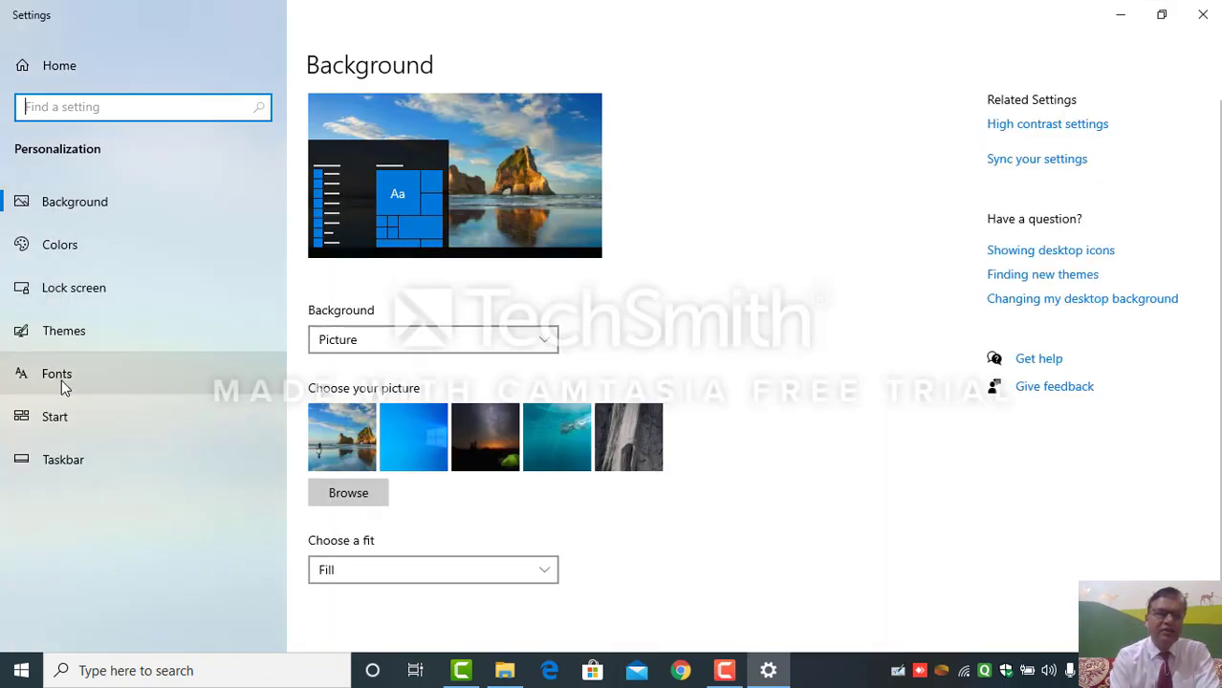
click(1200, 18)
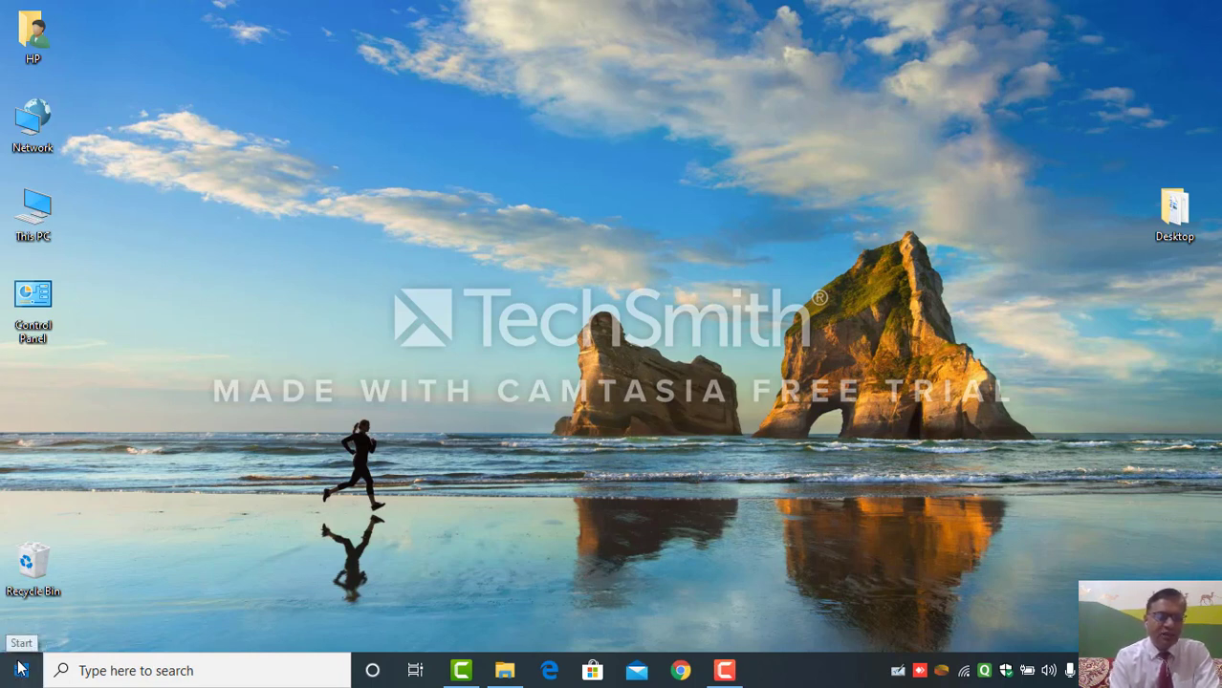
- Open the Start menu, move through the most used apps from Google Chrome to File Explorer and back, and close it
click(21, 669)
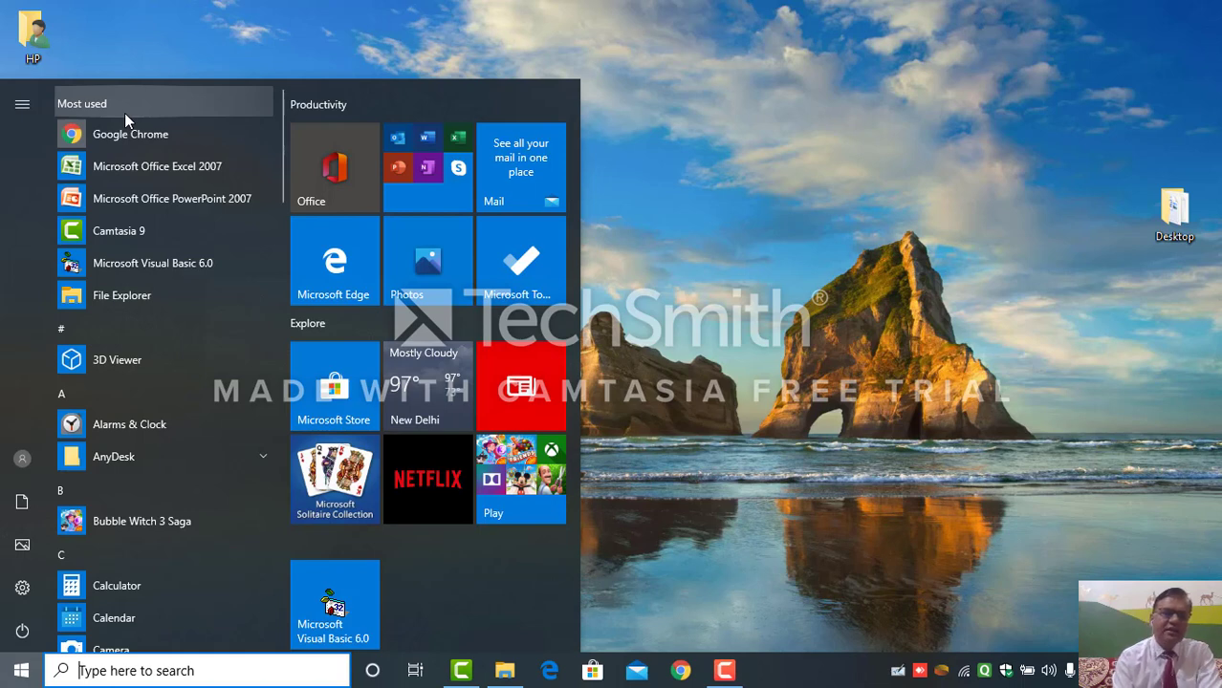
key(Down)
key(Down)
key(Down)
key(Down)
key(Down)
key(Down)
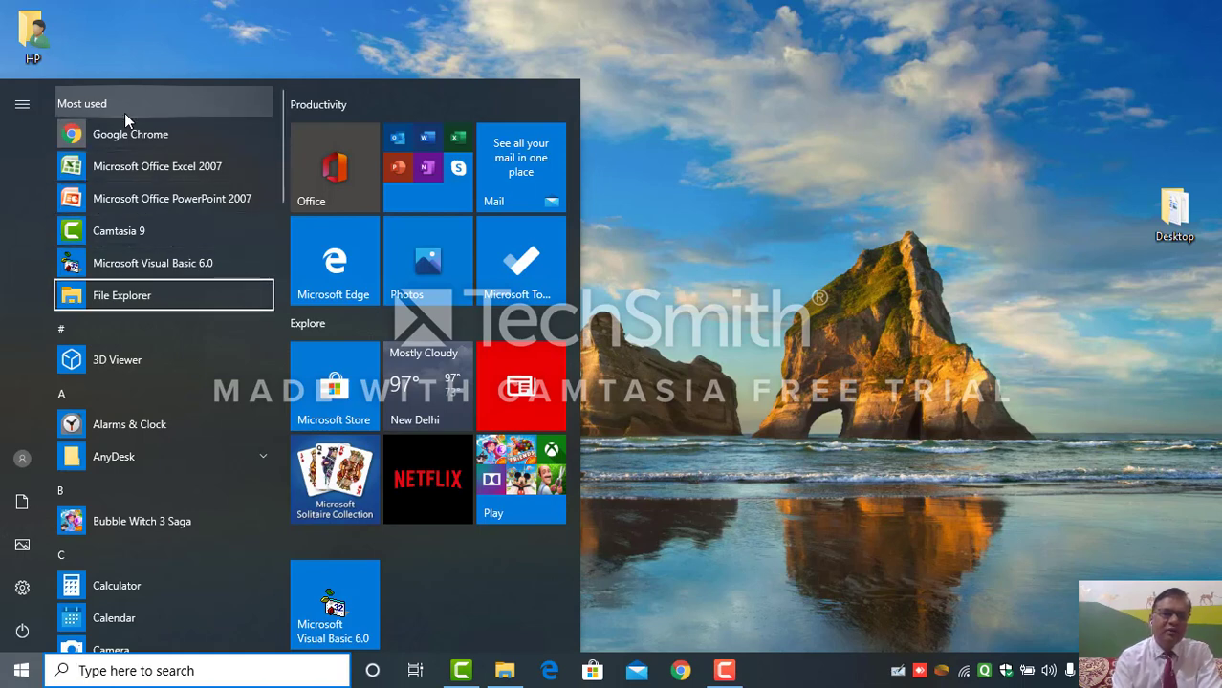
key(Up)
key(Up)
key(Up)
key(Up)
key(Up)
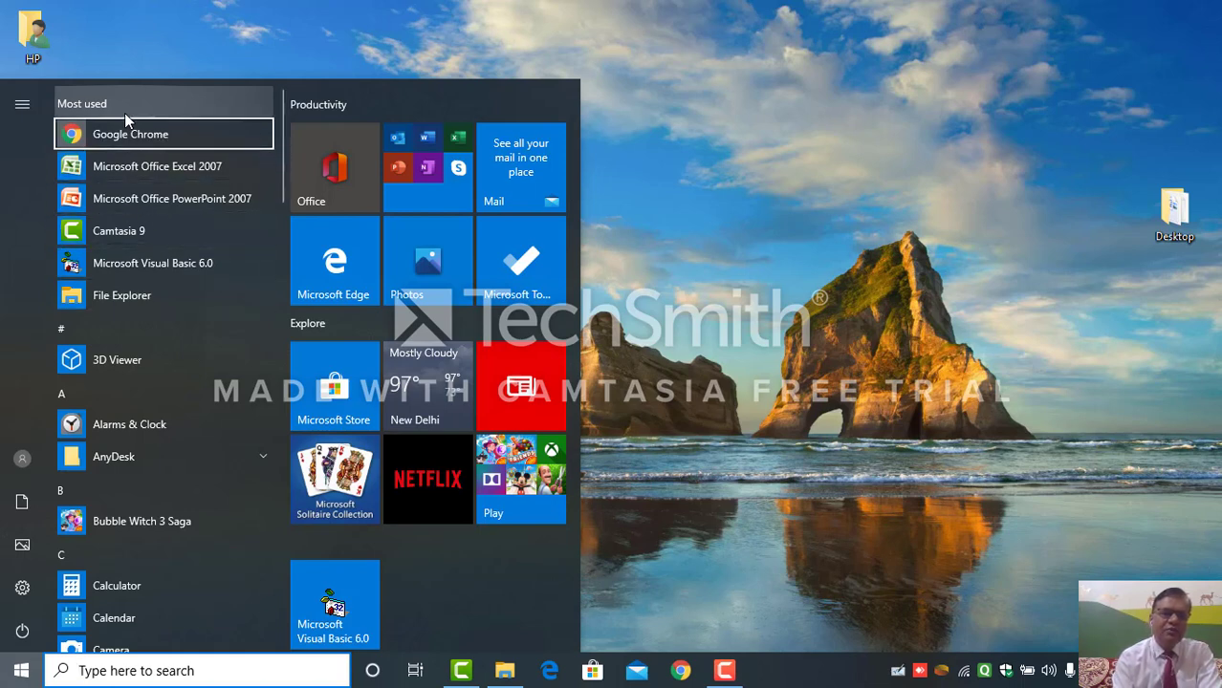
key(Down)
key(Down)
key(Up)
key(Up)
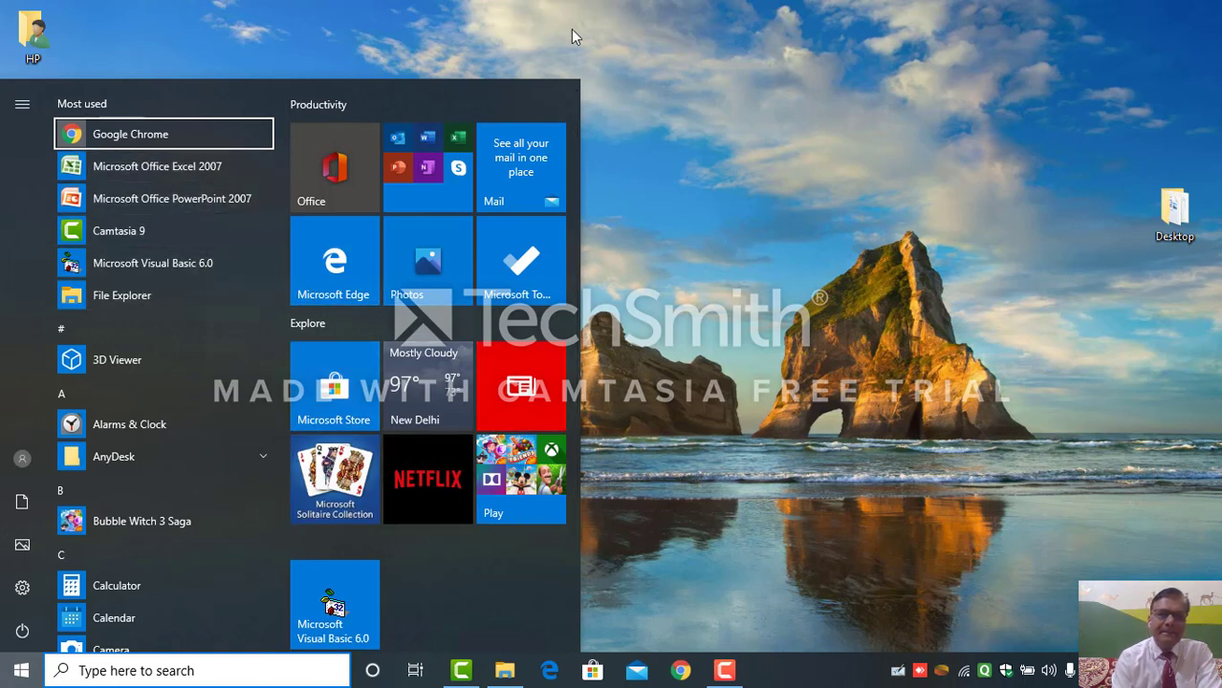
click(604, 46)
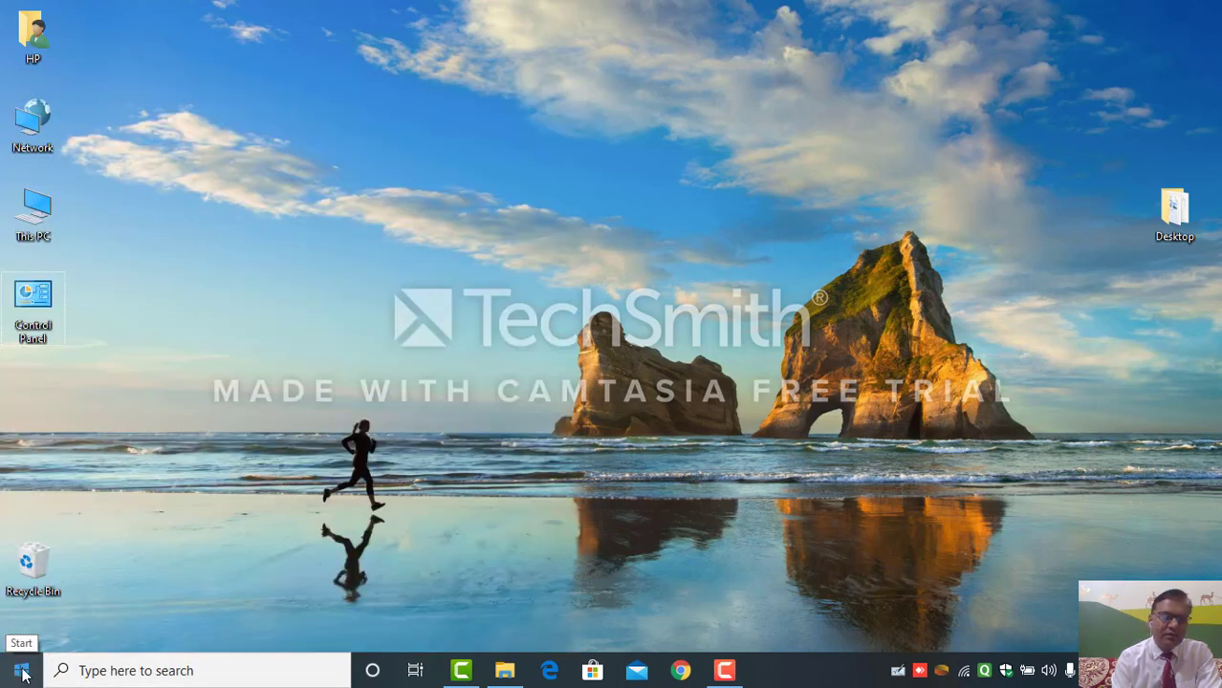
- Search Windows for "note", launch Notepad from the results and close its empty window
click(76, 672)
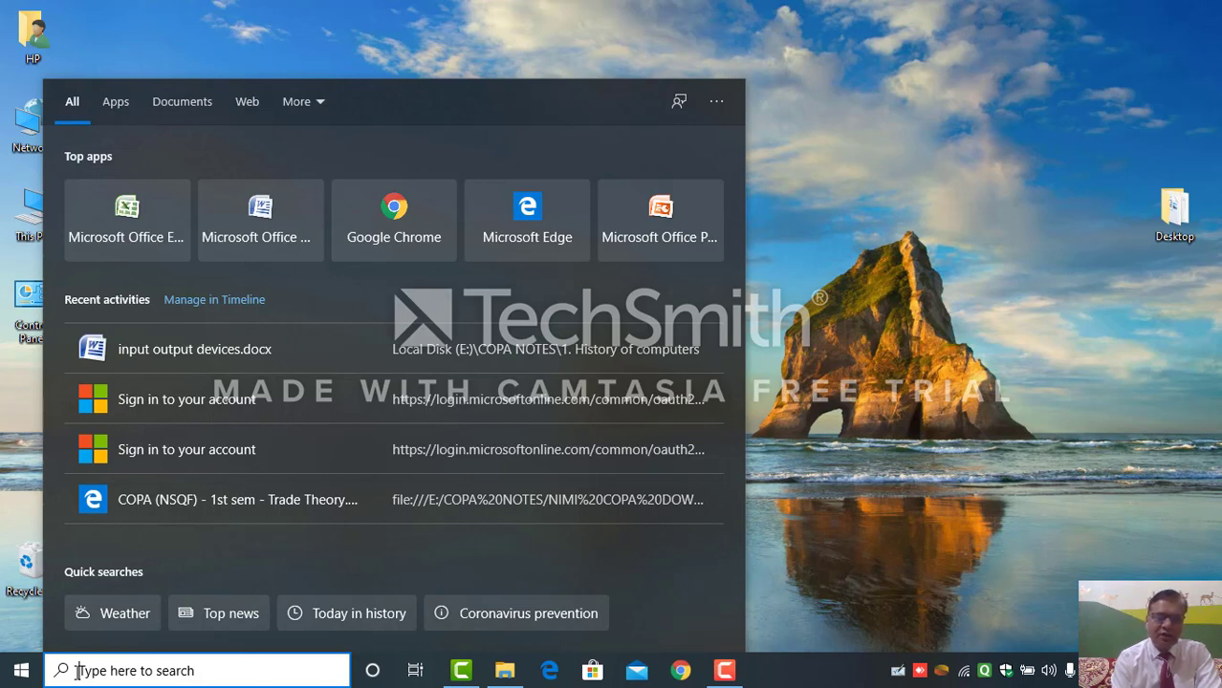
text(note)
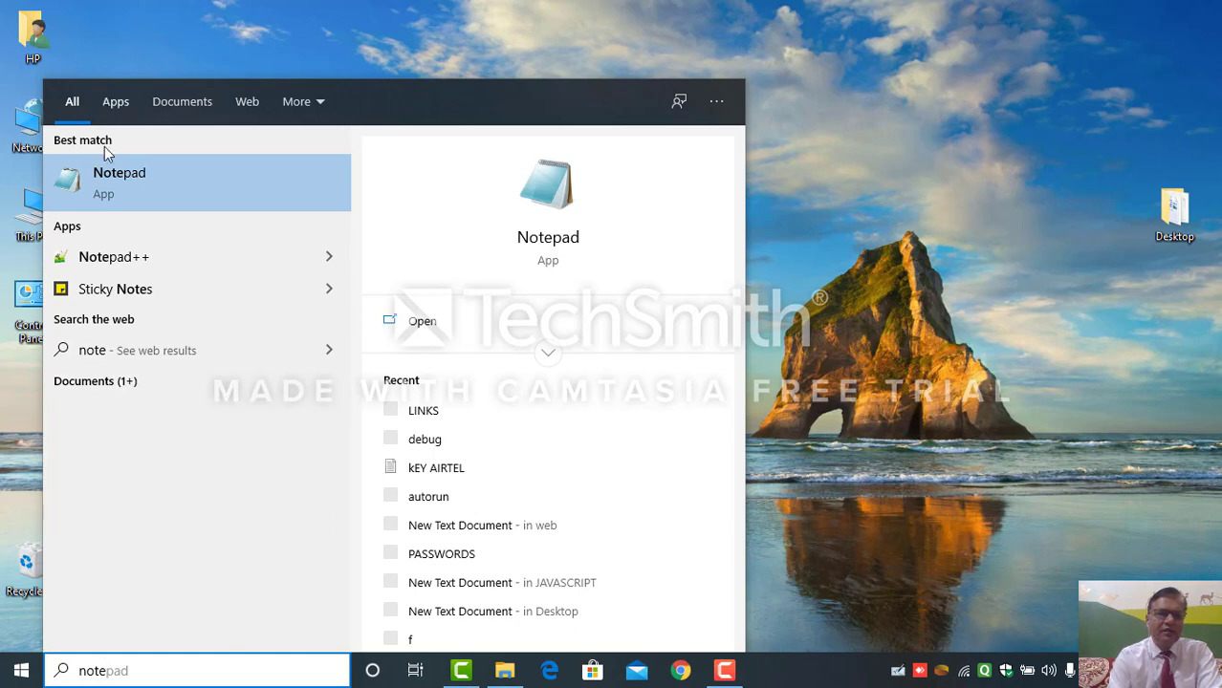
click(98, 189)
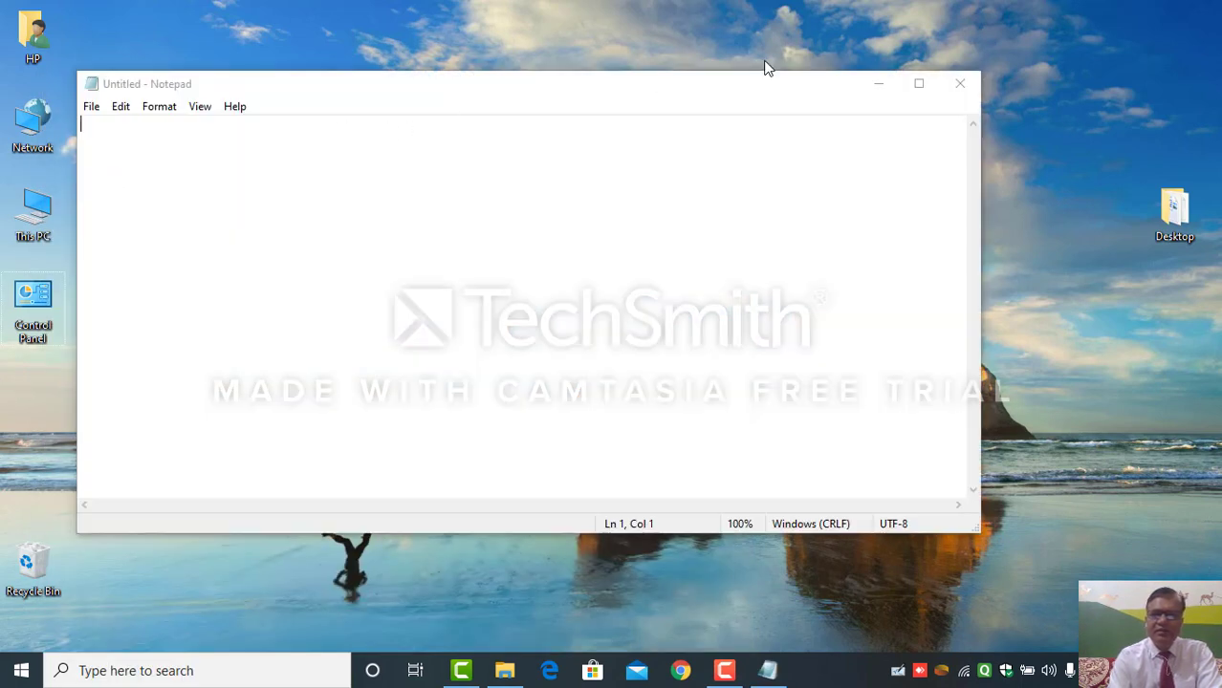
click(960, 83)
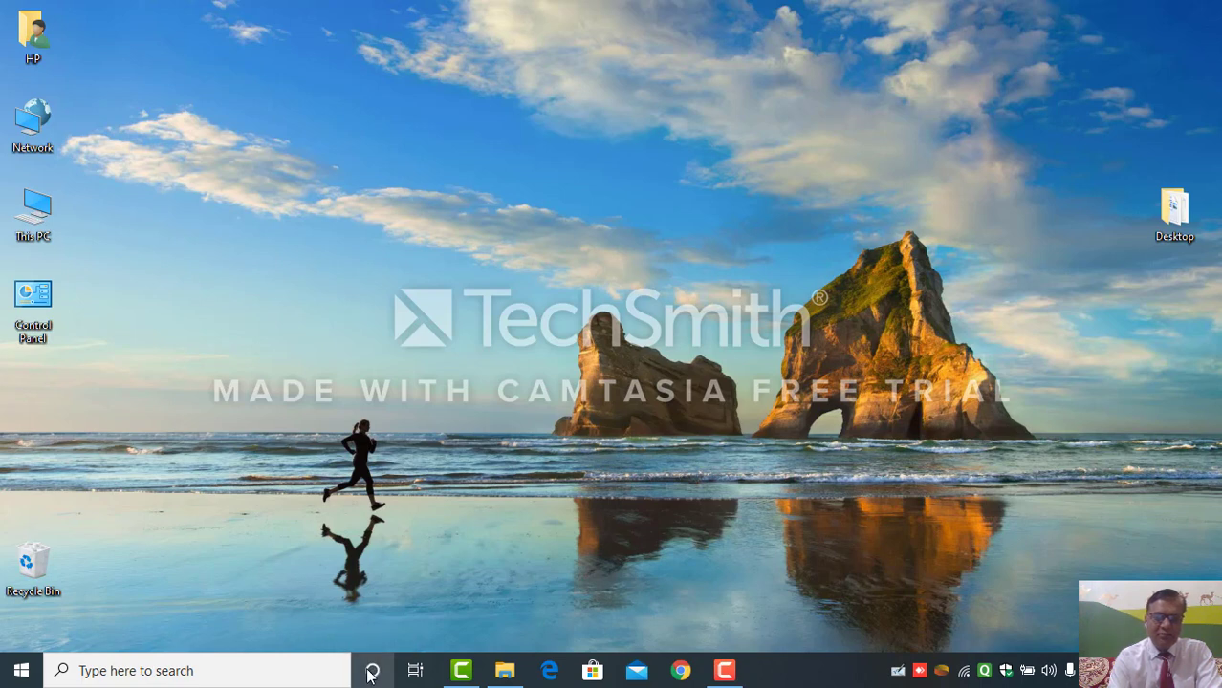
- Open and close Cortana, and view the open windows and virtual desktops in Task View before returning to the desktop
click(372, 672)
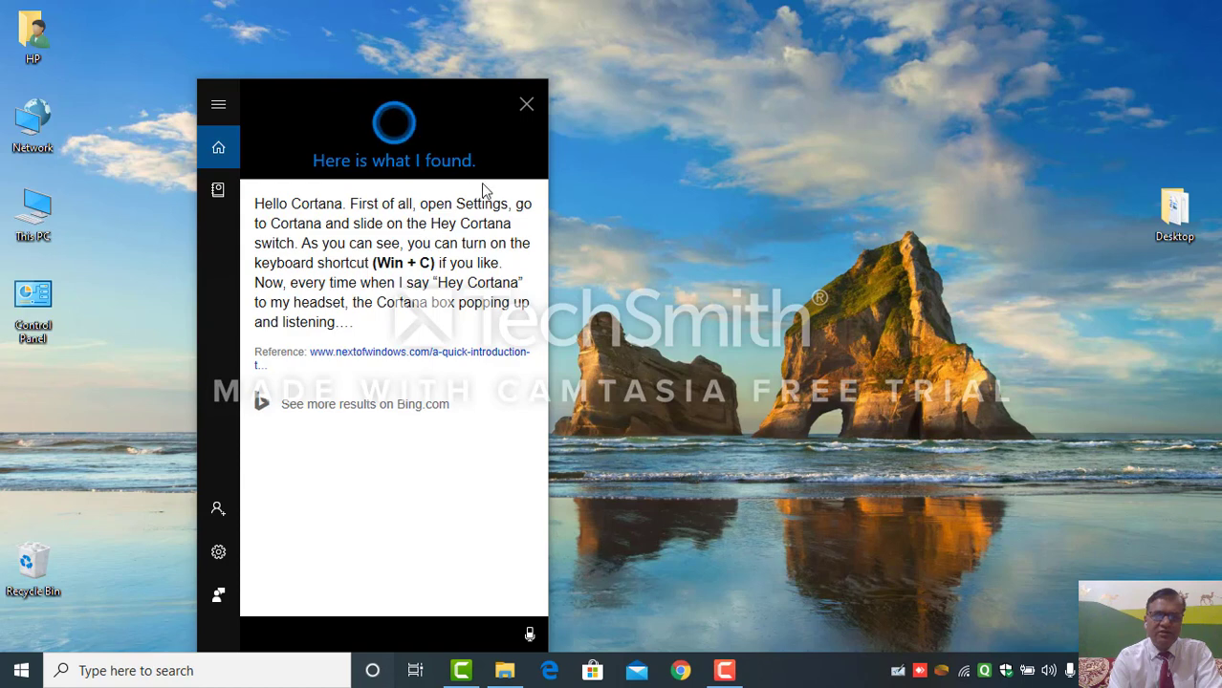
click(524, 106)
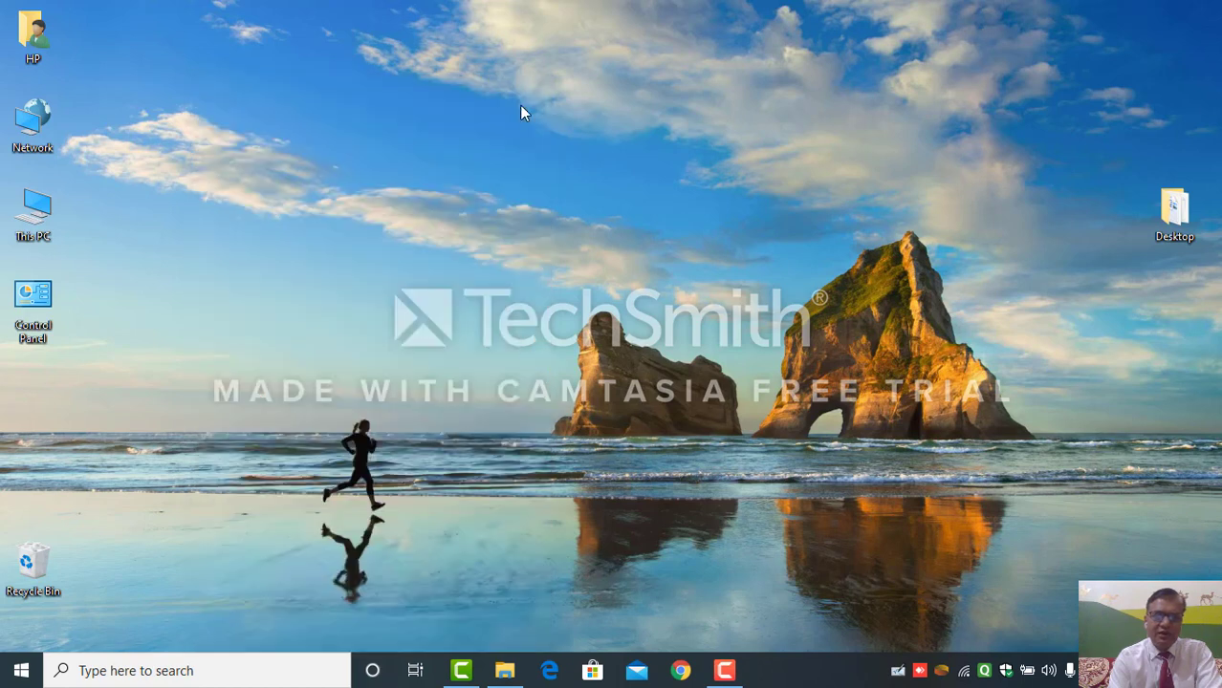
click(414, 671)
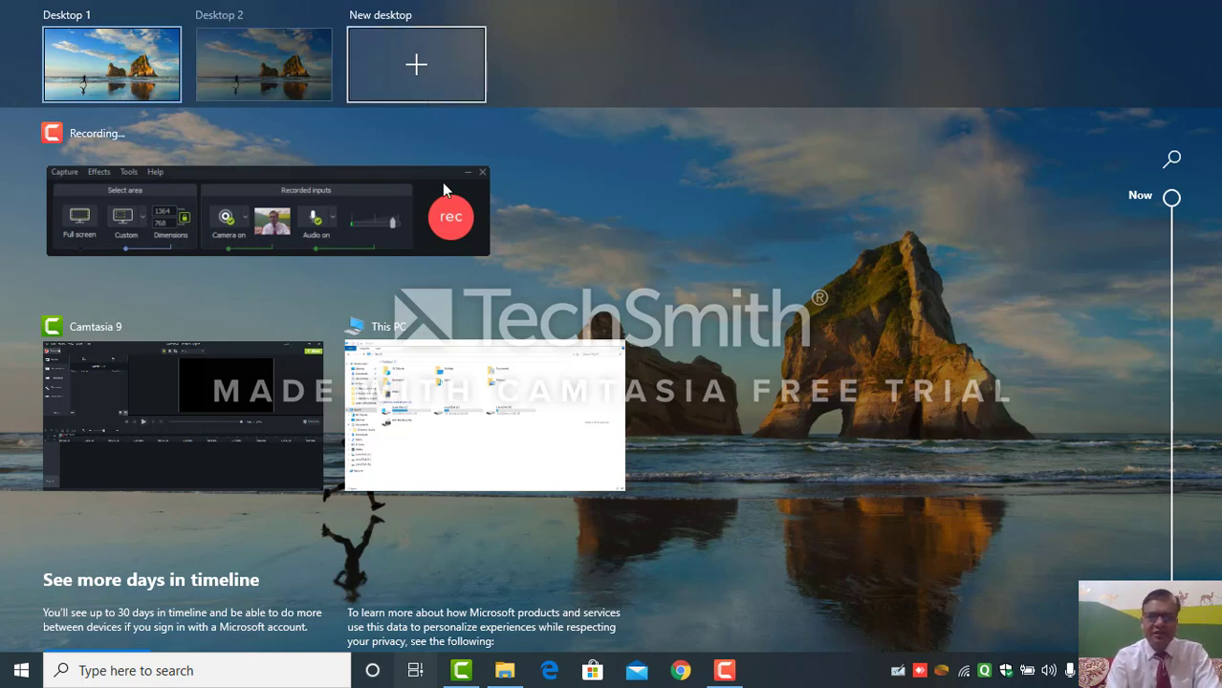
click(415, 672)
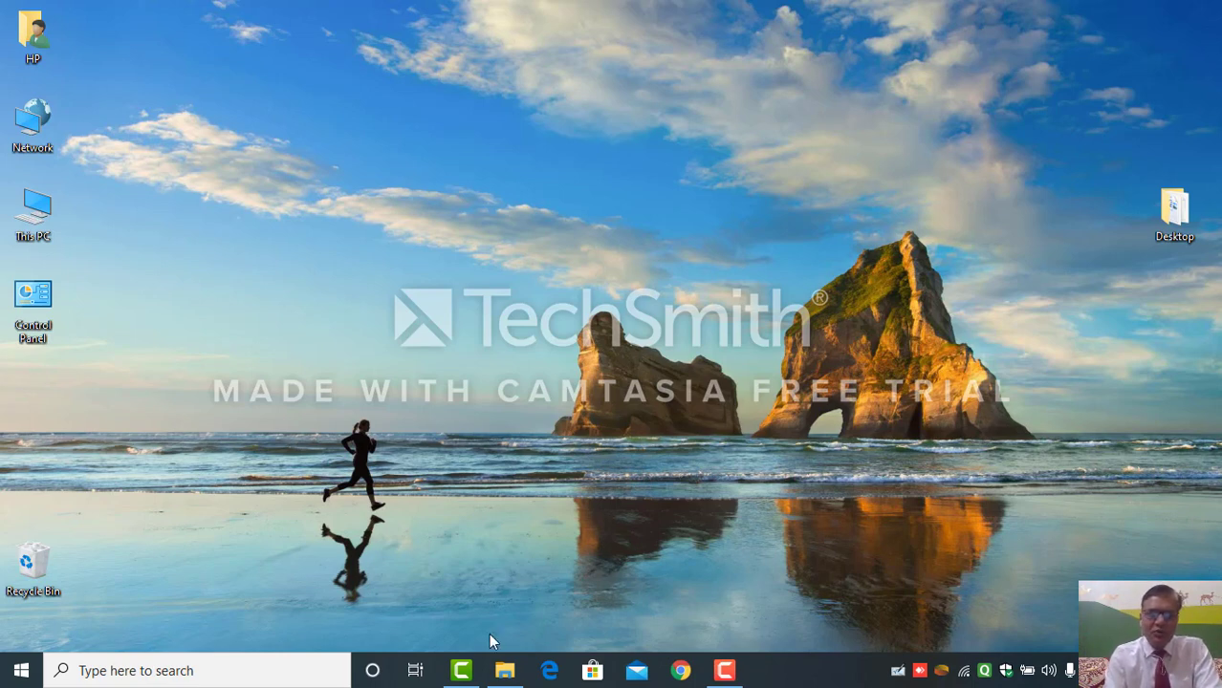
- Examine the context options of Google Chrome in the Start menu and those of the taskbar, dismissing both without choosing any
click(8, 664)
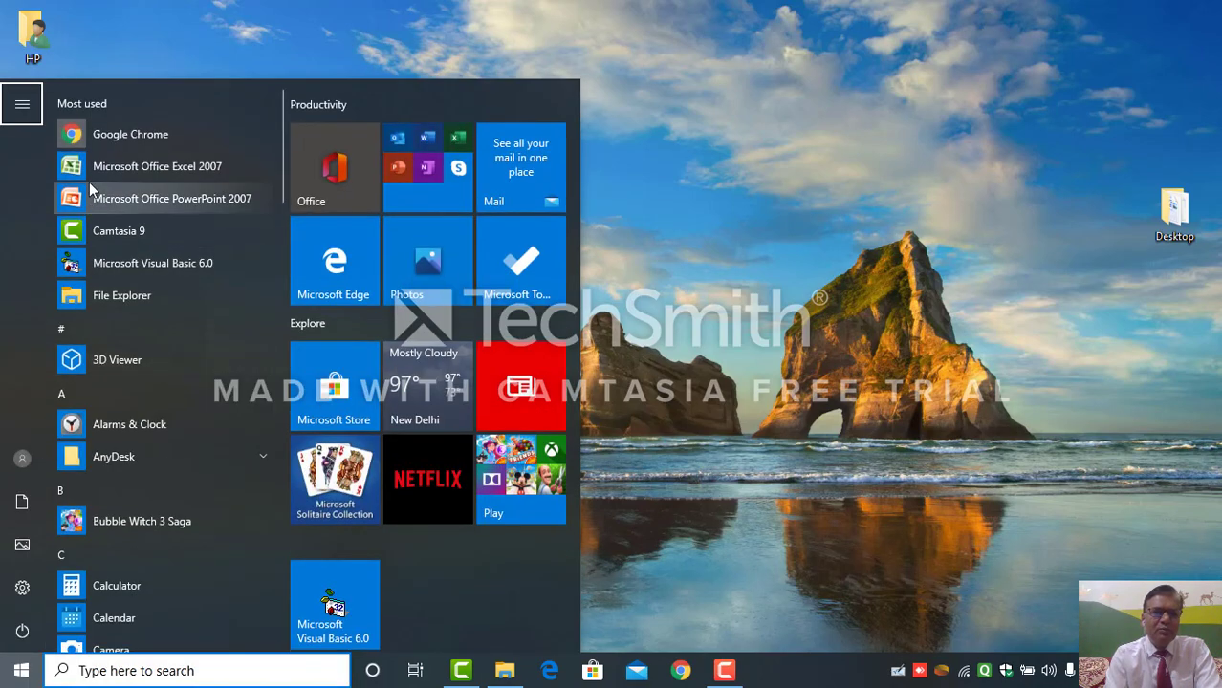
right_click(96, 133)
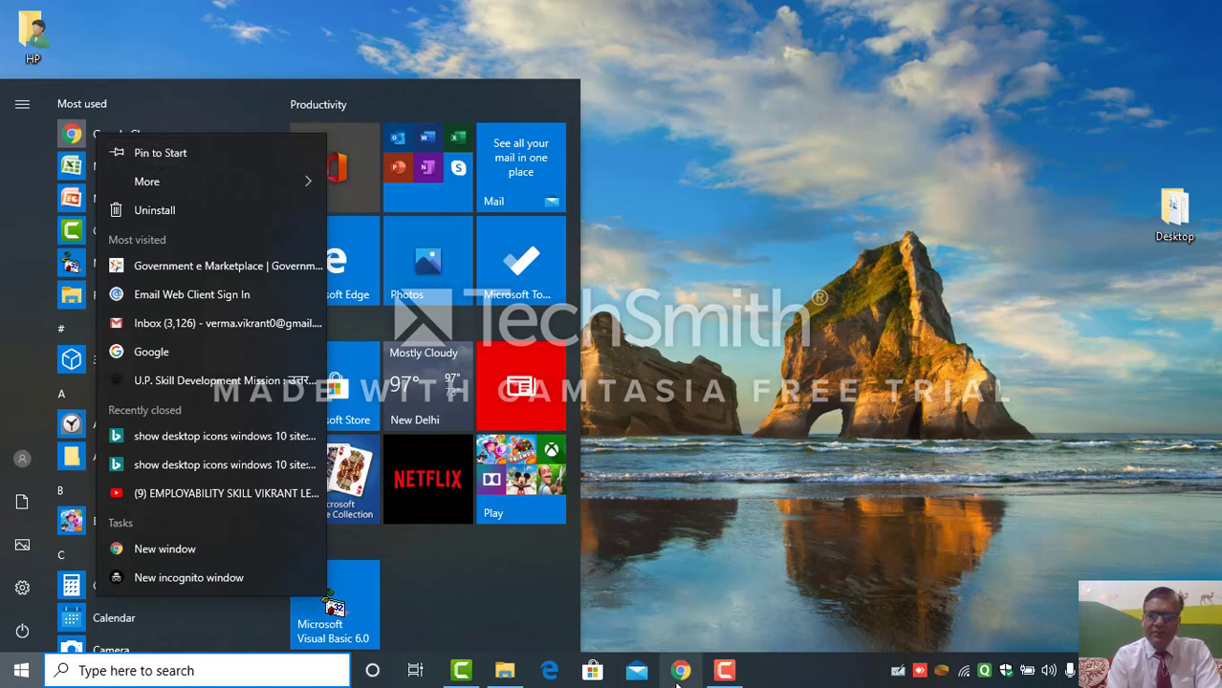
key(Escape)
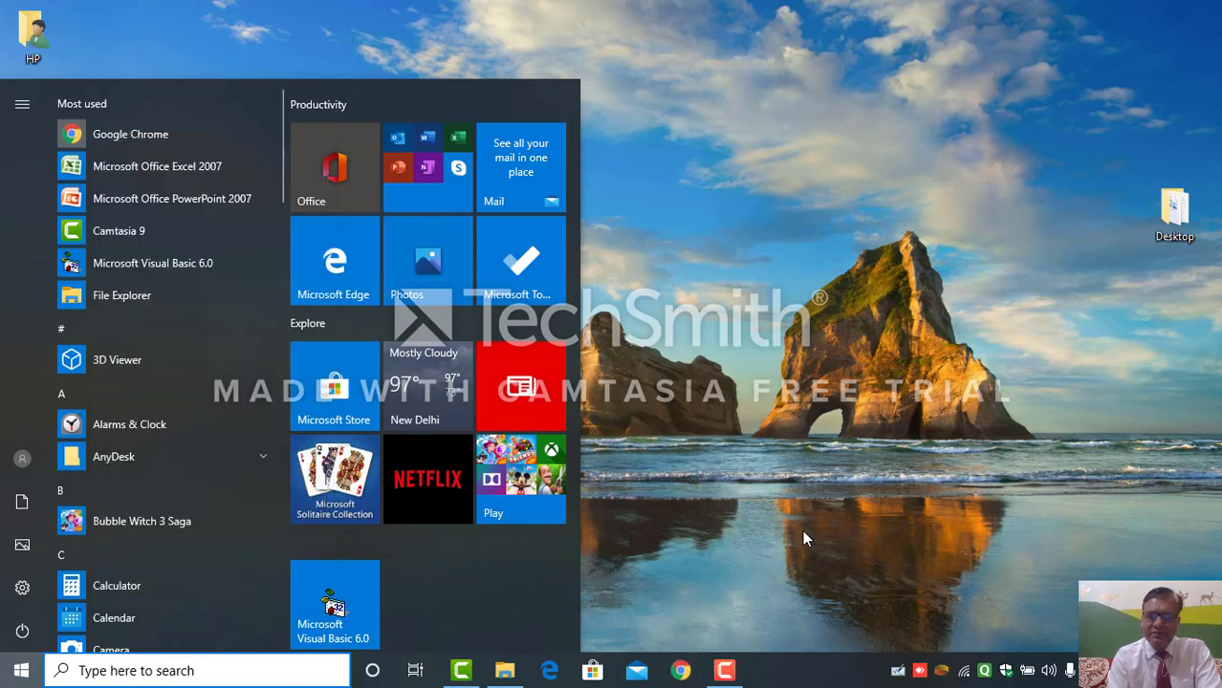
key(Escape)
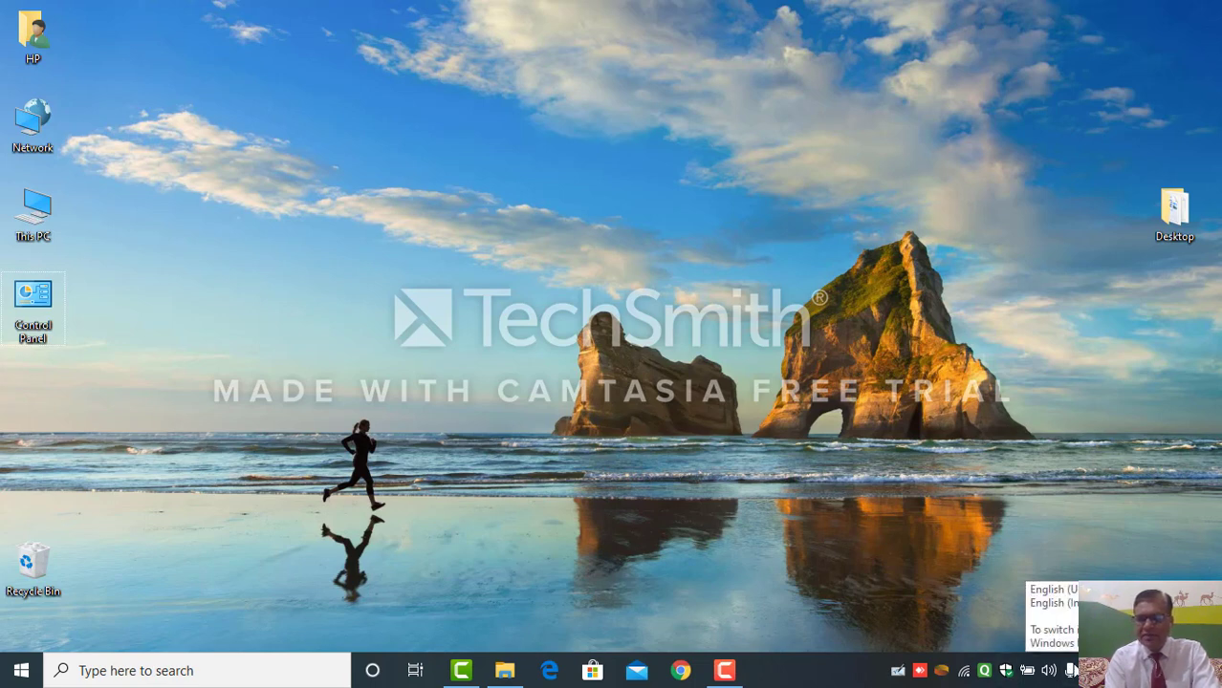
right_click(853, 679)
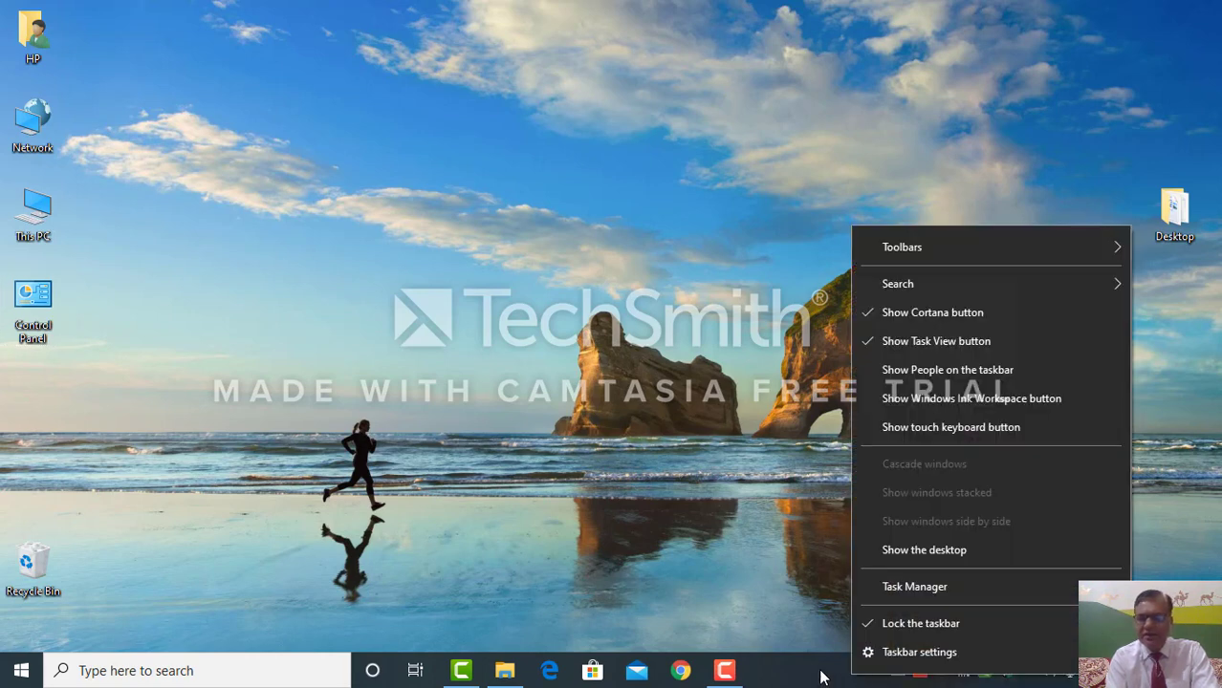
click(821, 674)
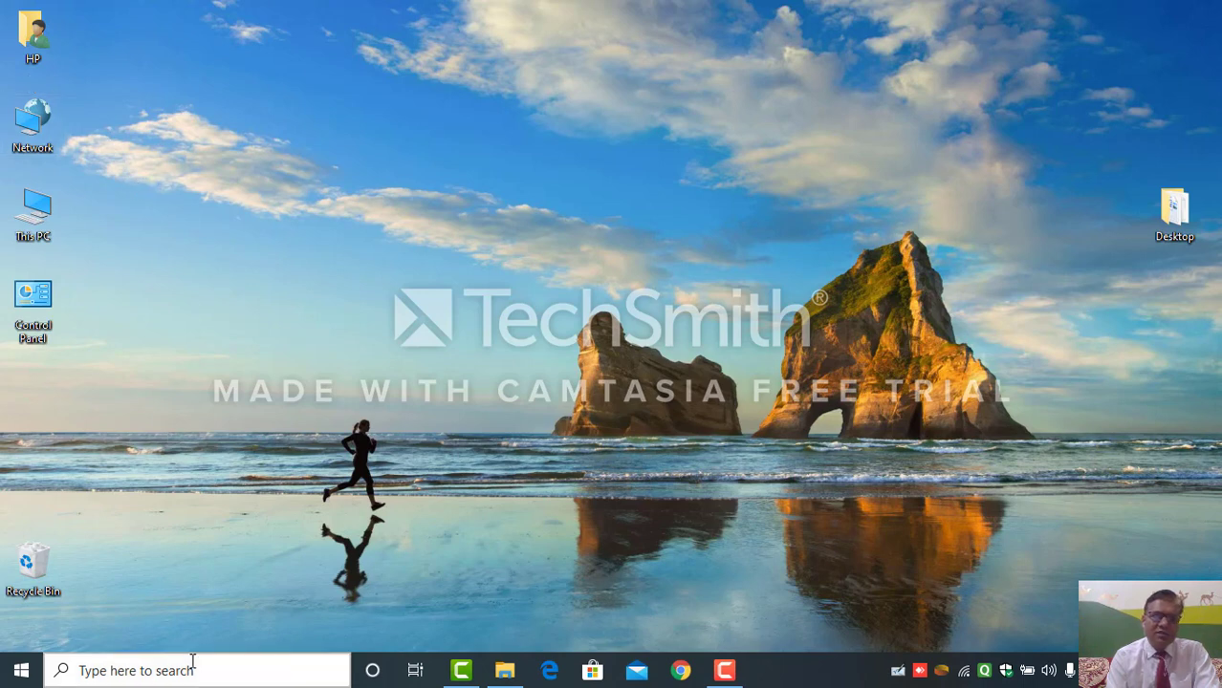
- Open File Explorer at This PC and examine its view options and computer management commands
click(509, 671)
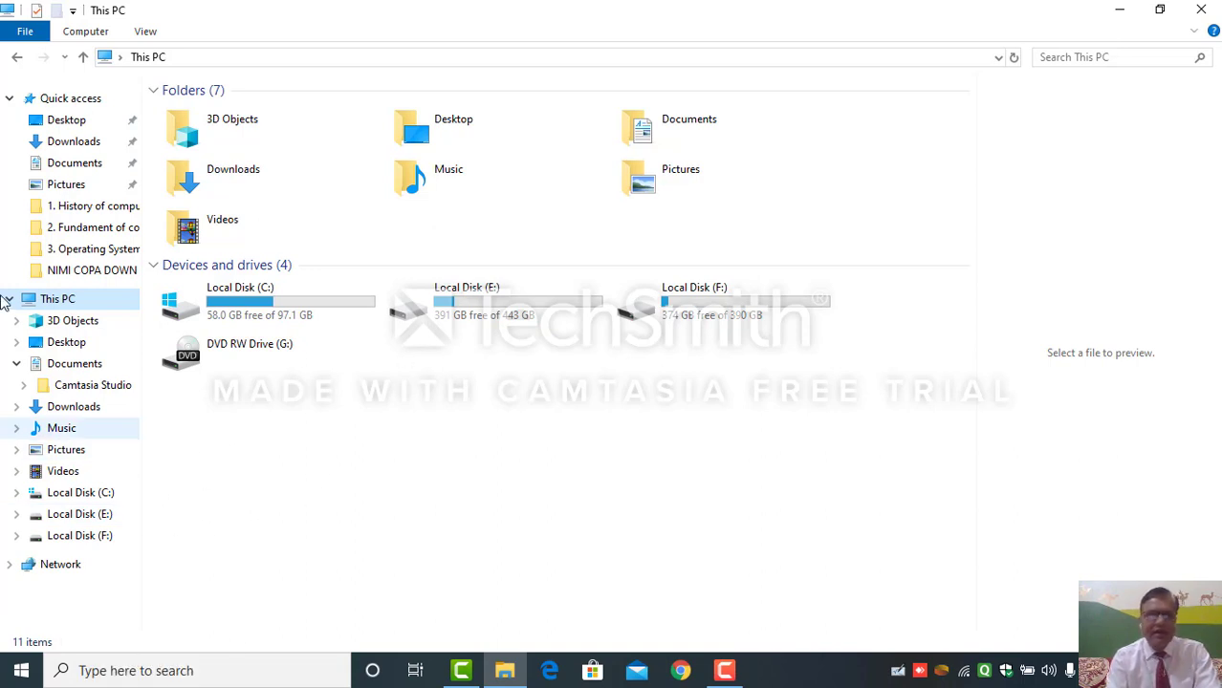
click(146, 32)
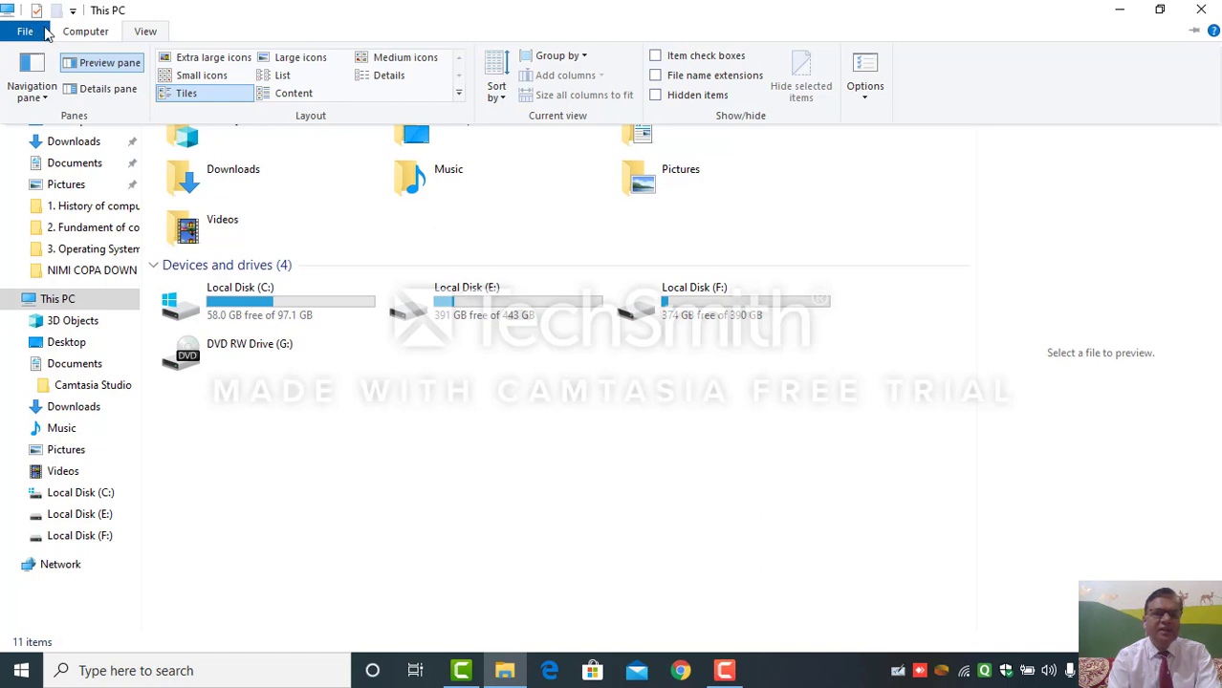
click(84, 32)
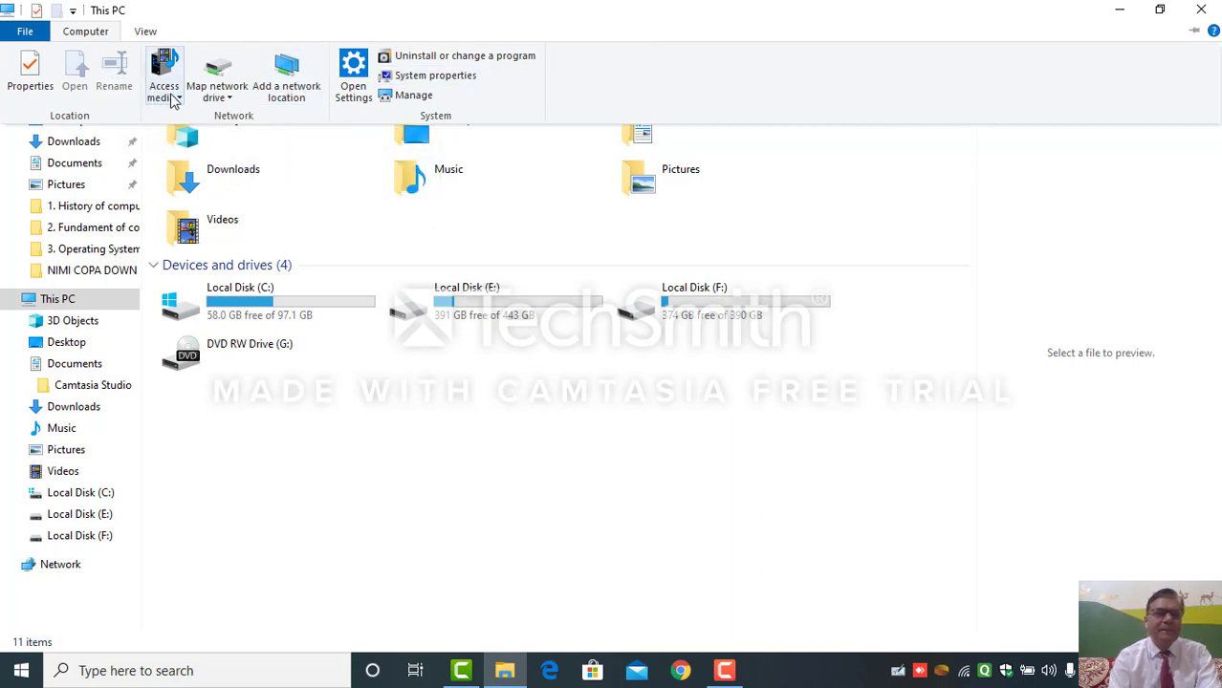
- Expand and collapse the ribbon for This PC several times, keep it pinned open once, and leave it minimized
click(82, 36)
click(81, 36)
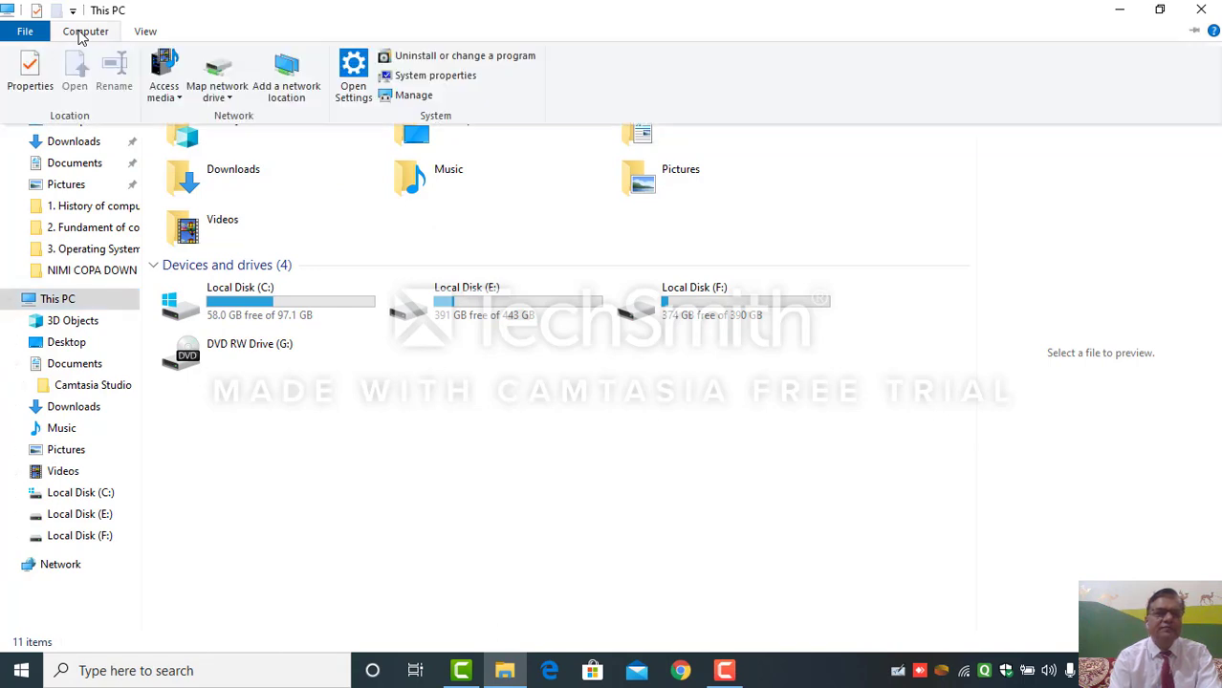
click(81, 35)
click(83, 36)
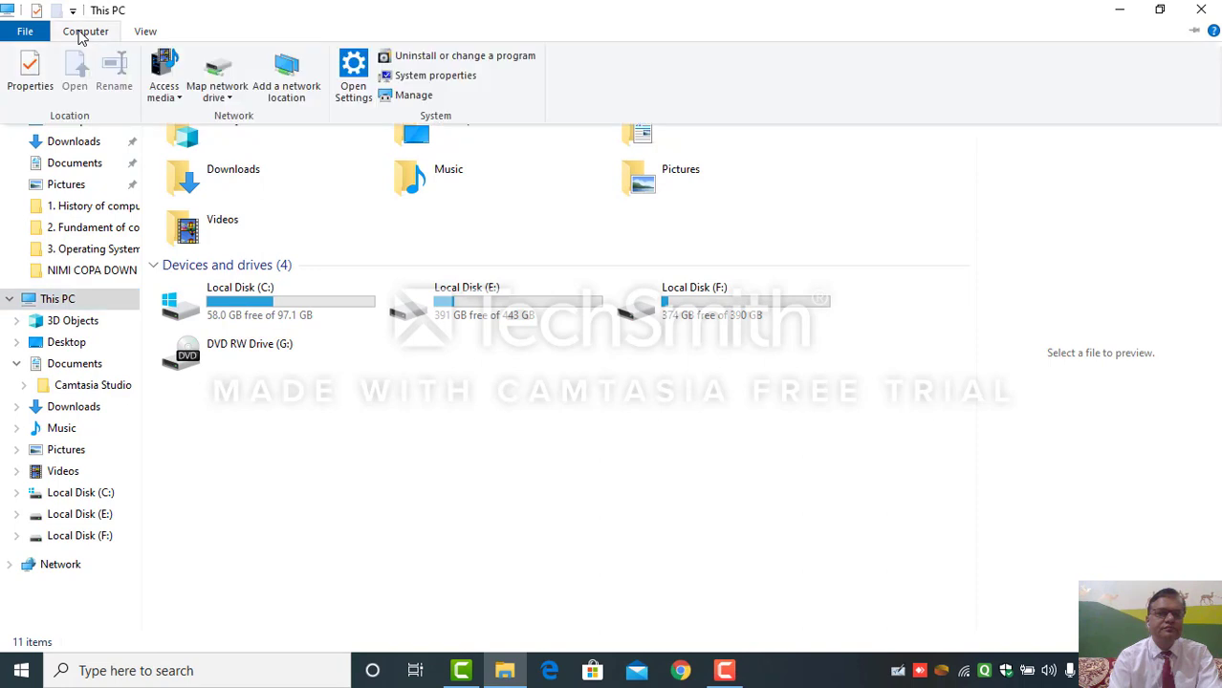
click(84, 36)
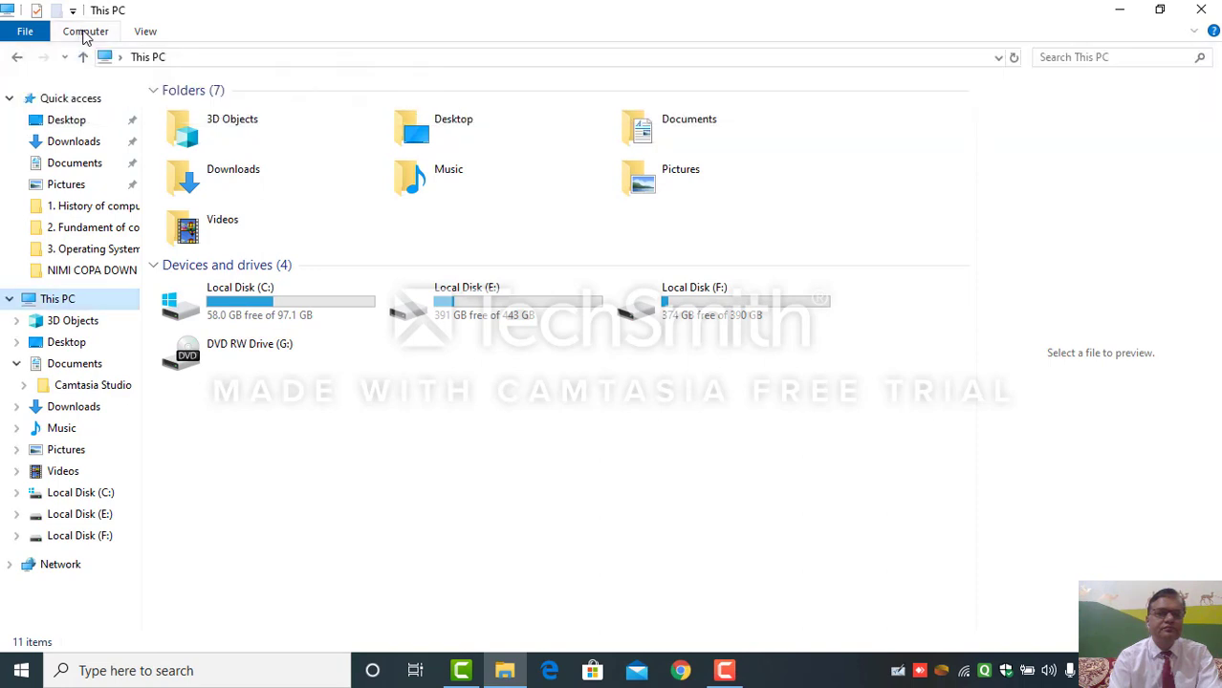
click(84, 36)
click(145, 32)
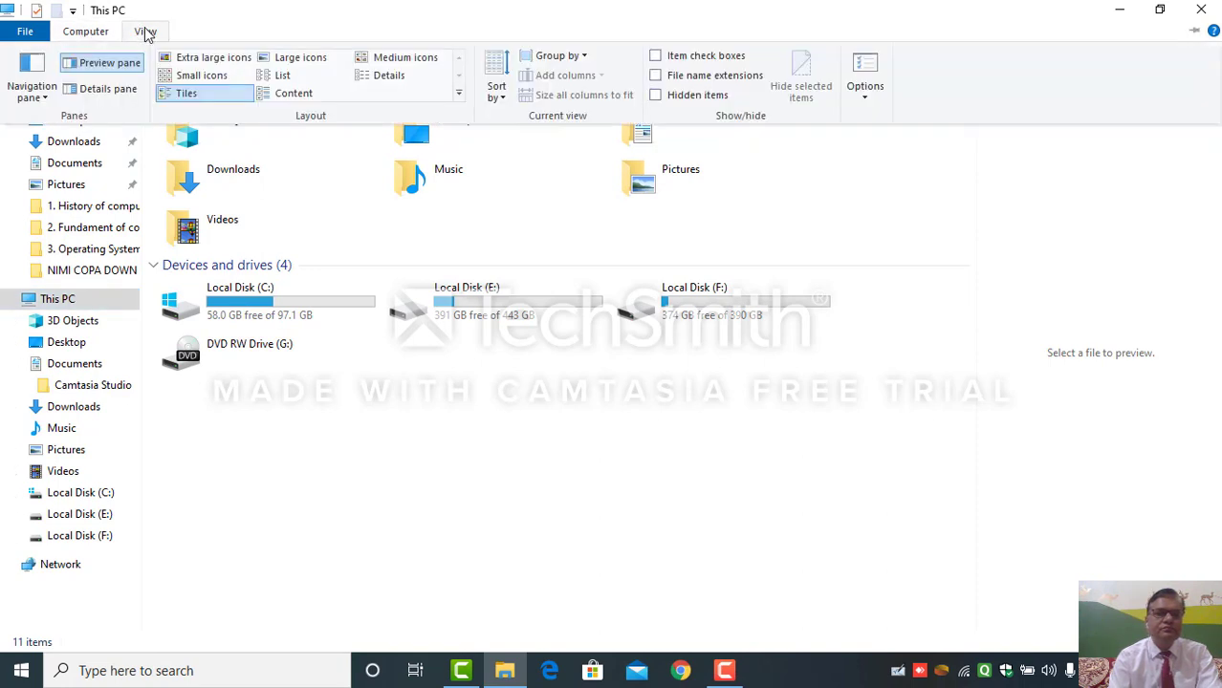
double_click(86, 33)
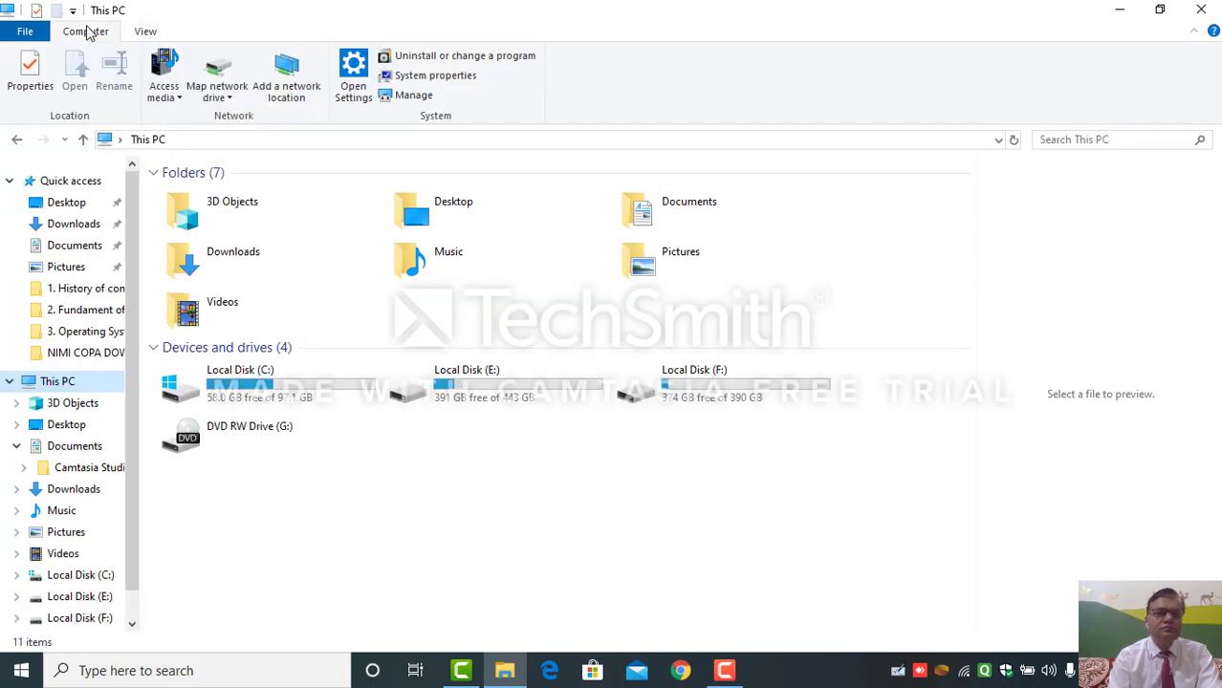
double_click(86, 34)
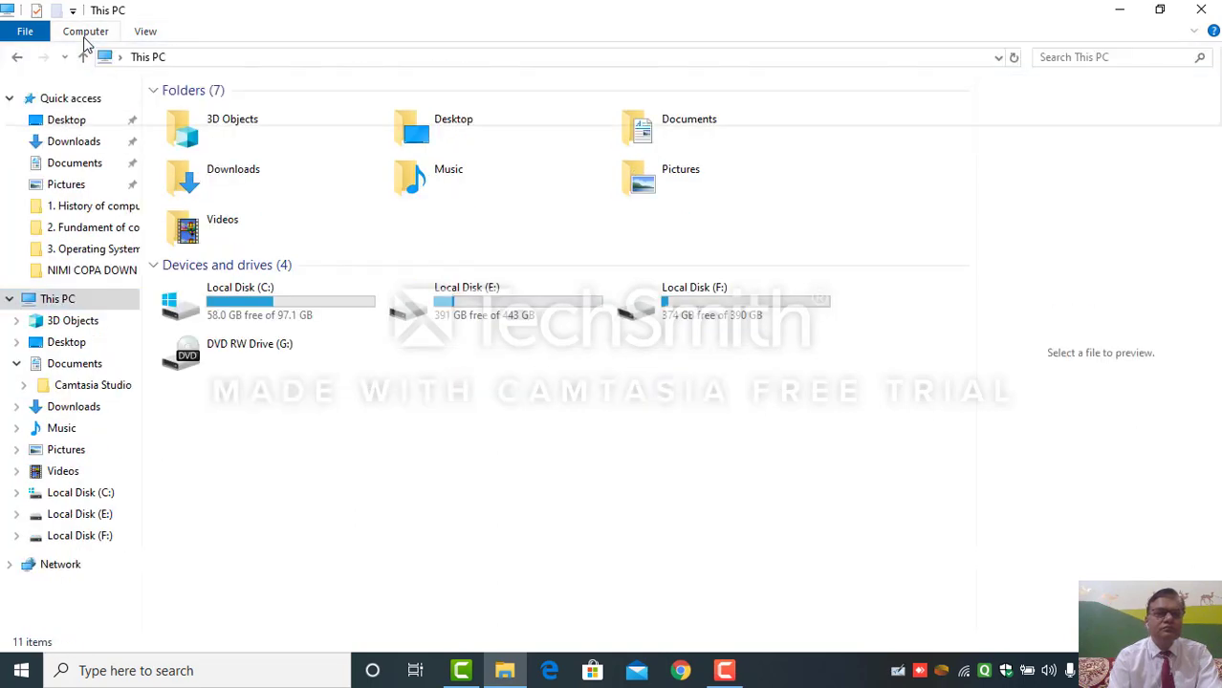
click(84, 34)
click(84, 35)
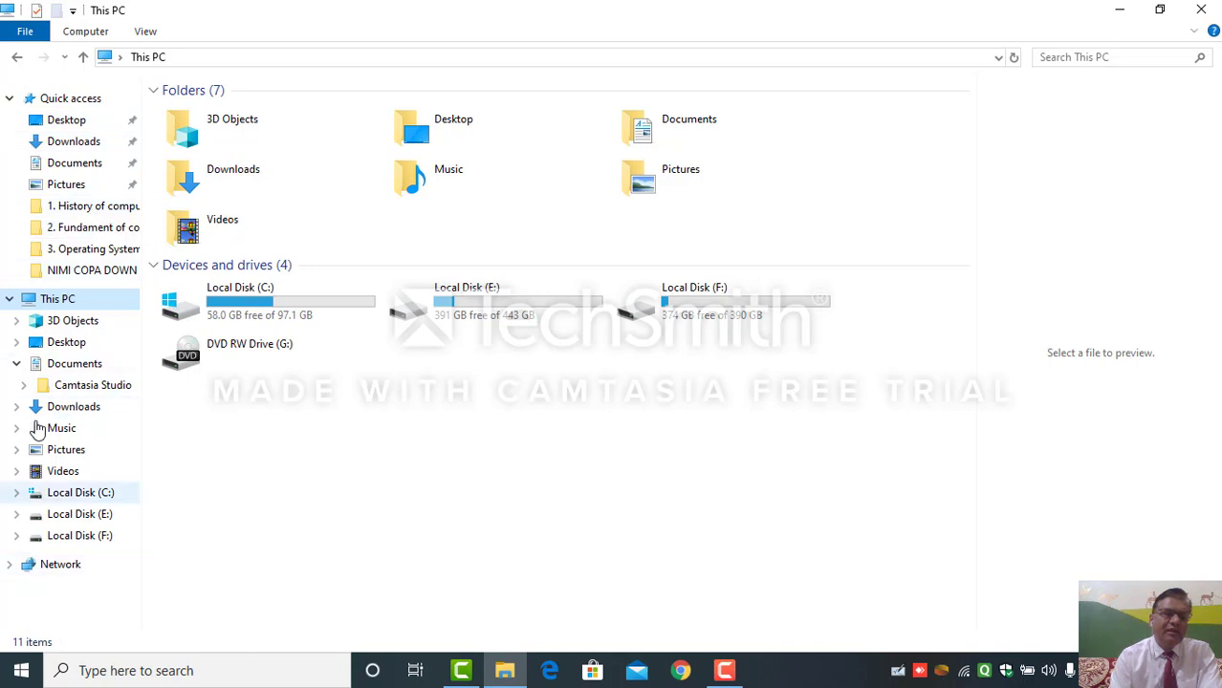
- Browse the Desktop folder and the contents of Local Disk (C:), and return to This PC
click(60, 122)
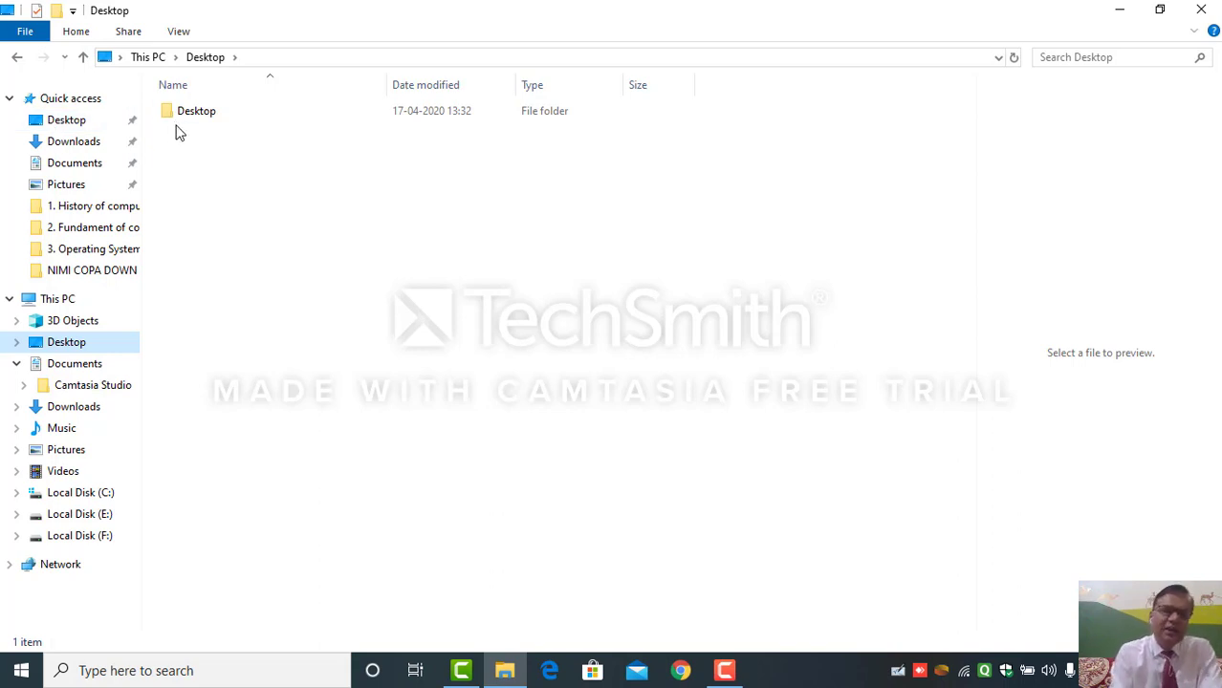
click(52, 302)
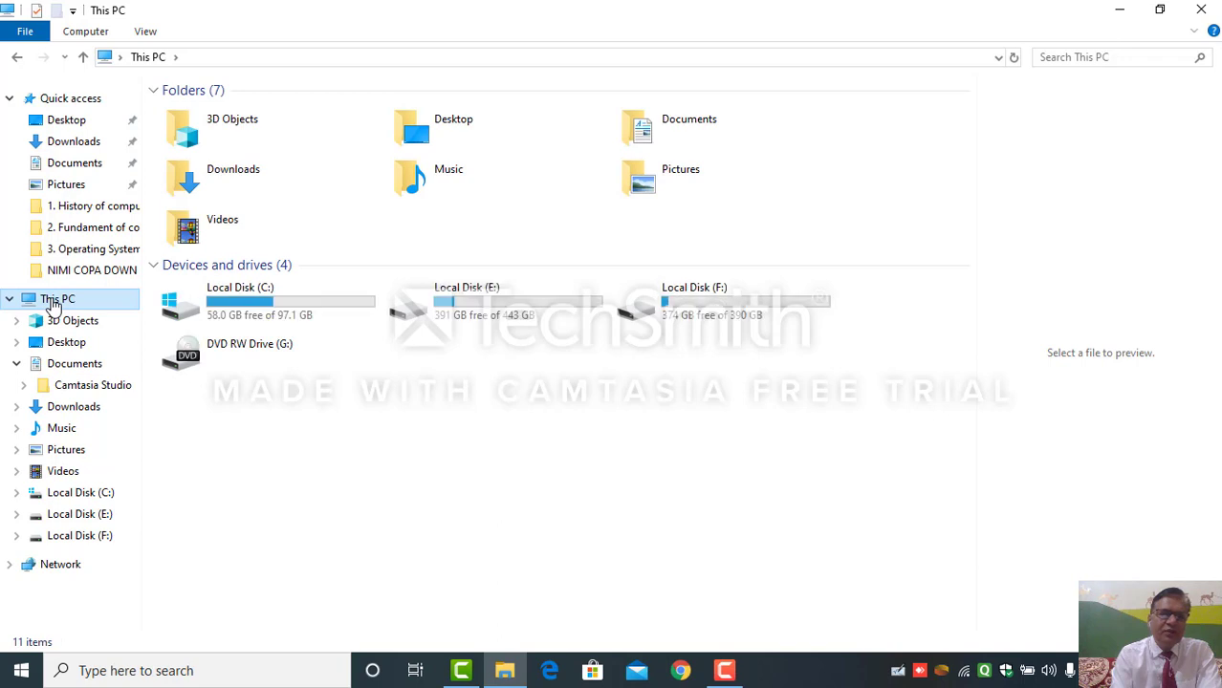
click(255, 300)
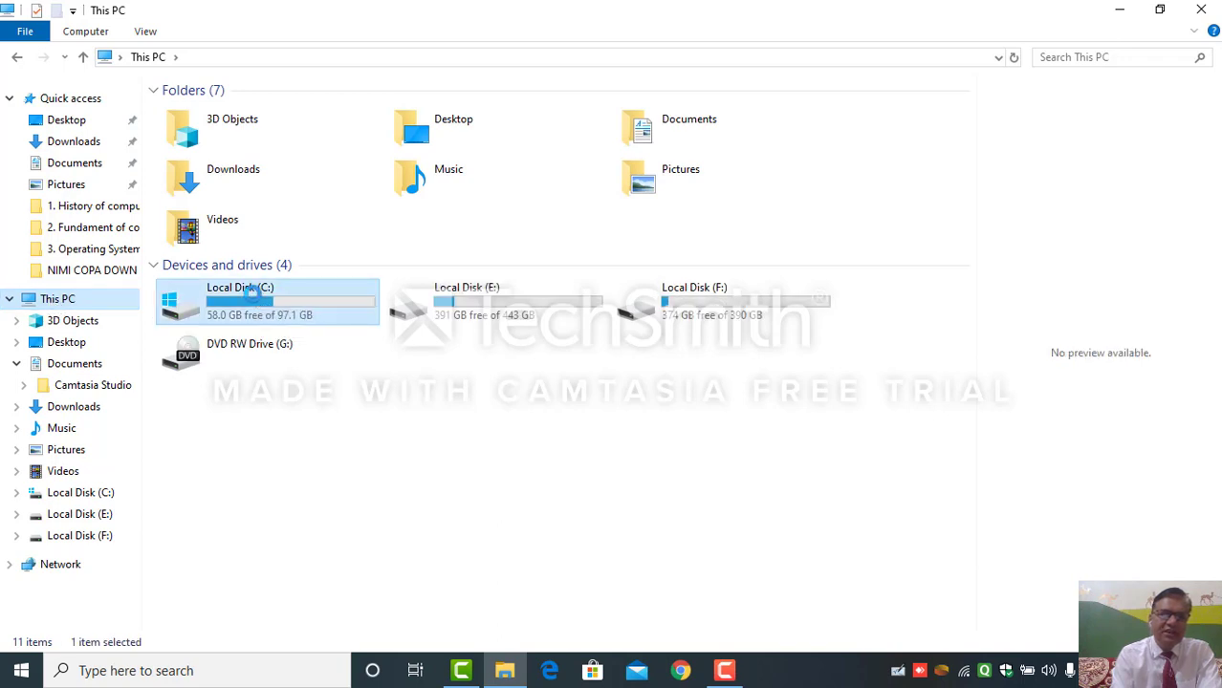
double_click(252, 294)
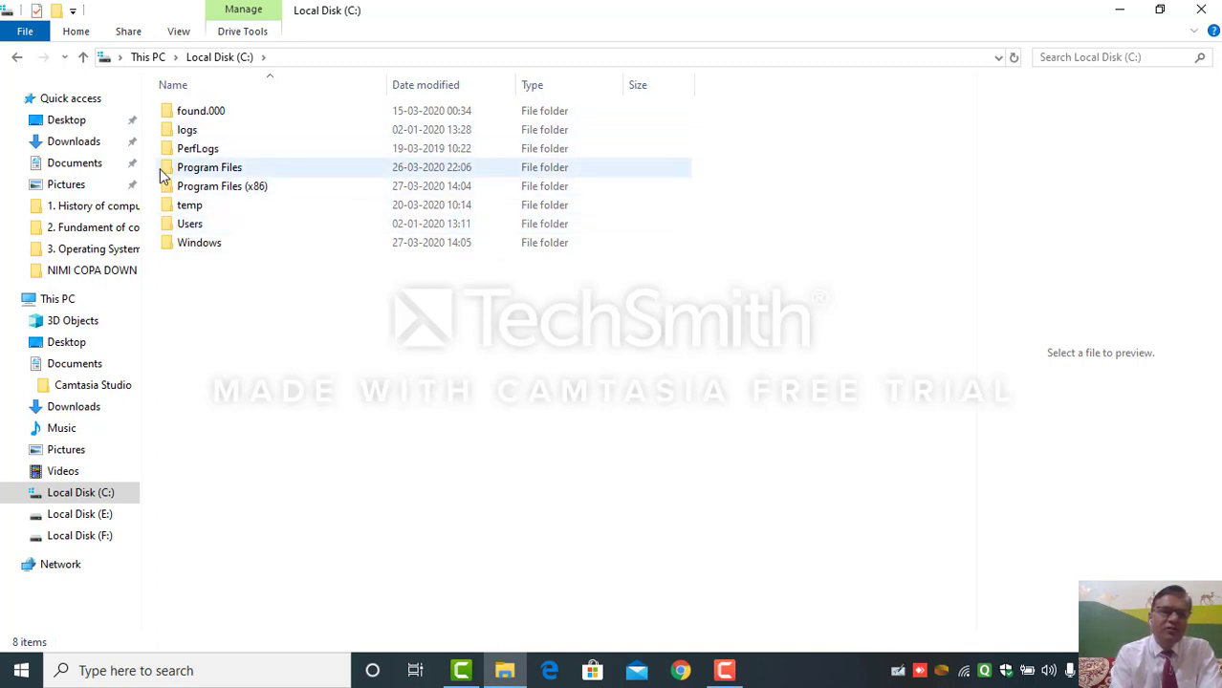
click(84, 58)
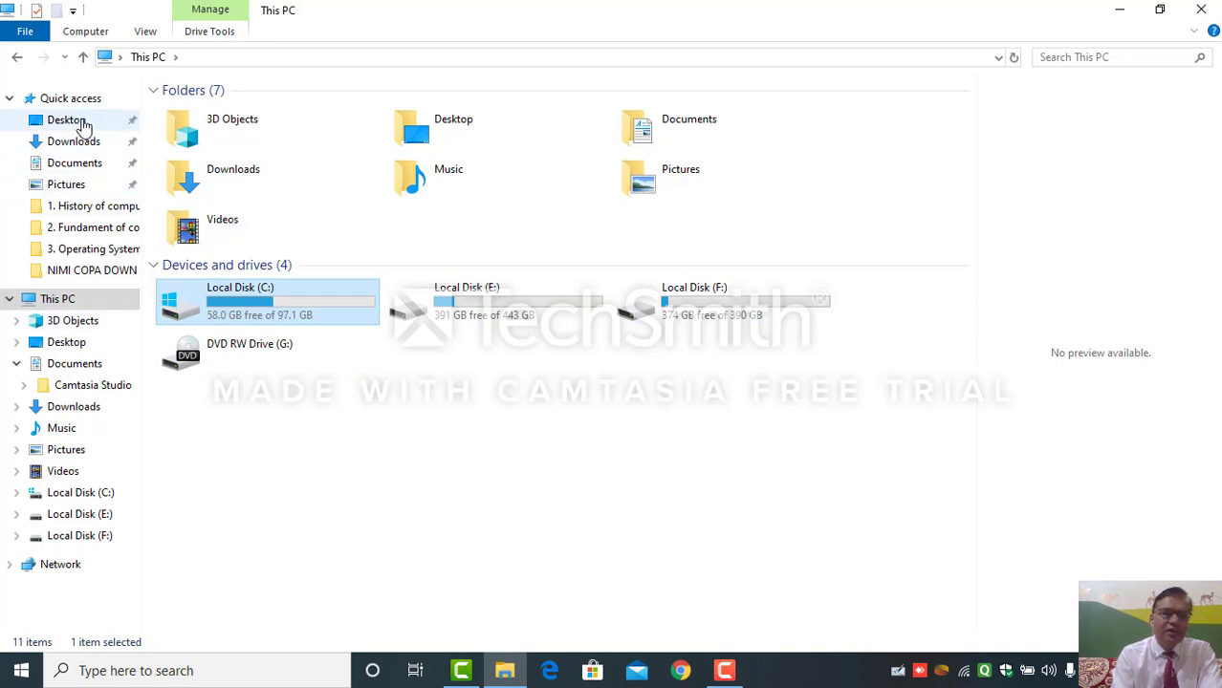
- Create a new folder named GITI in the Desktop folder and minimize File Explorer
click(67, 121)
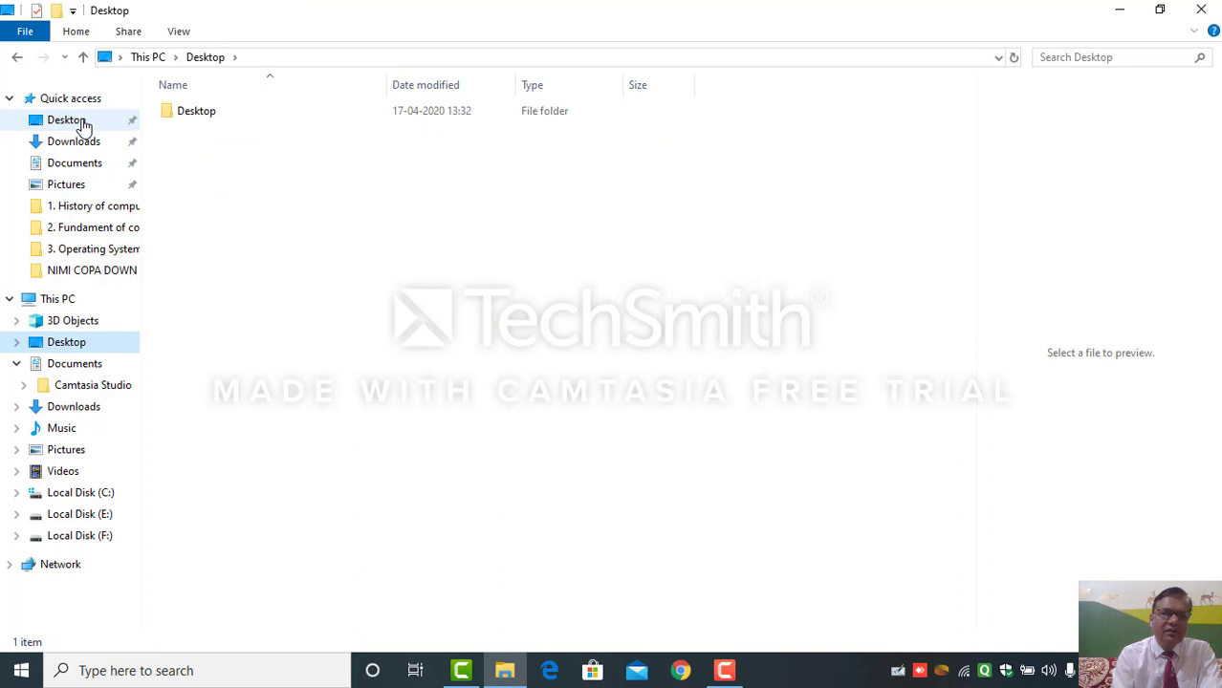
right_click(228, 169)
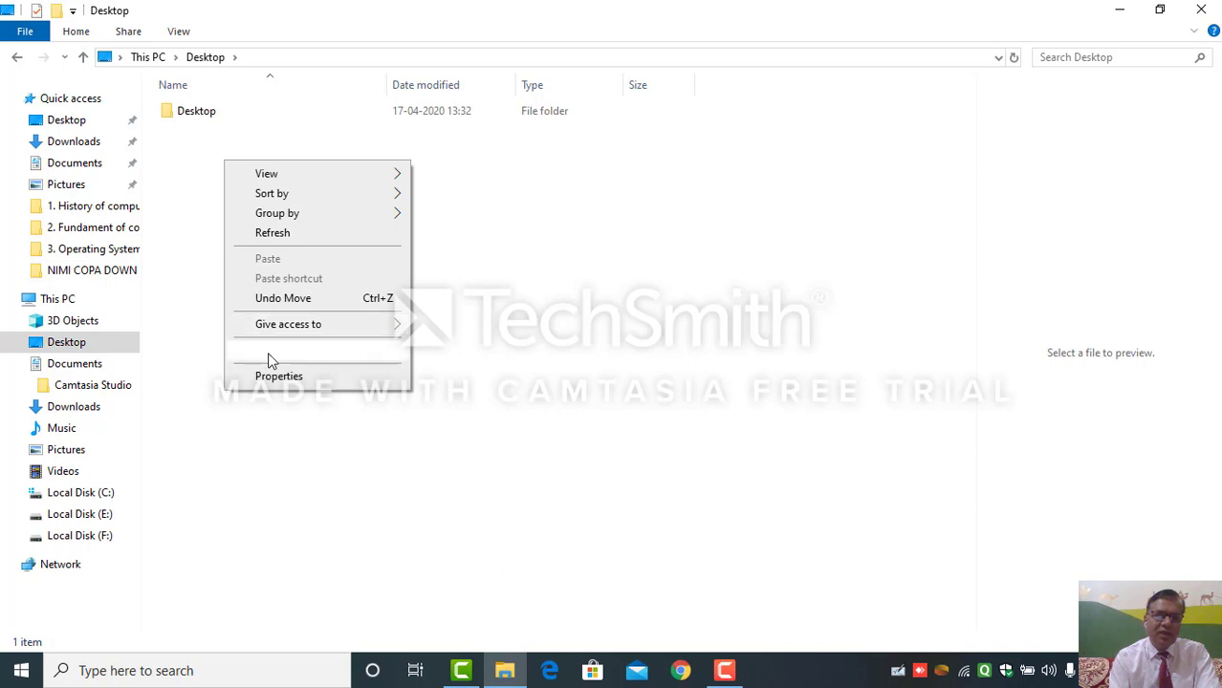
mouse_move(341, 351)
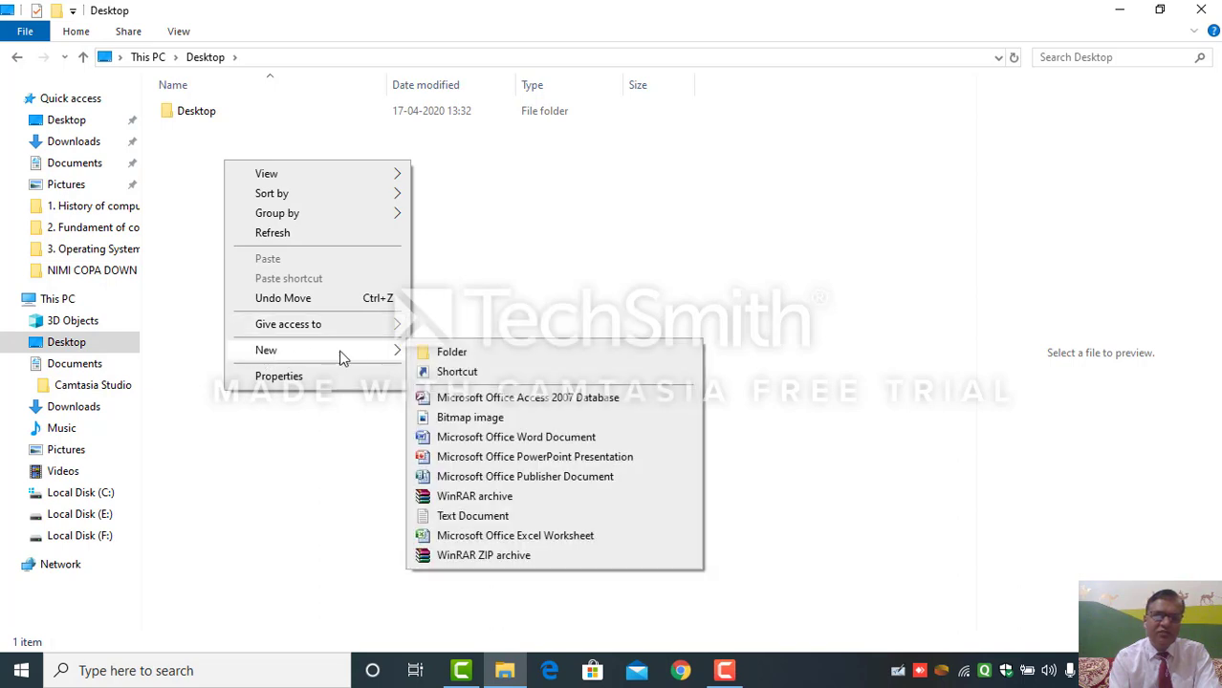
click(428, 354)
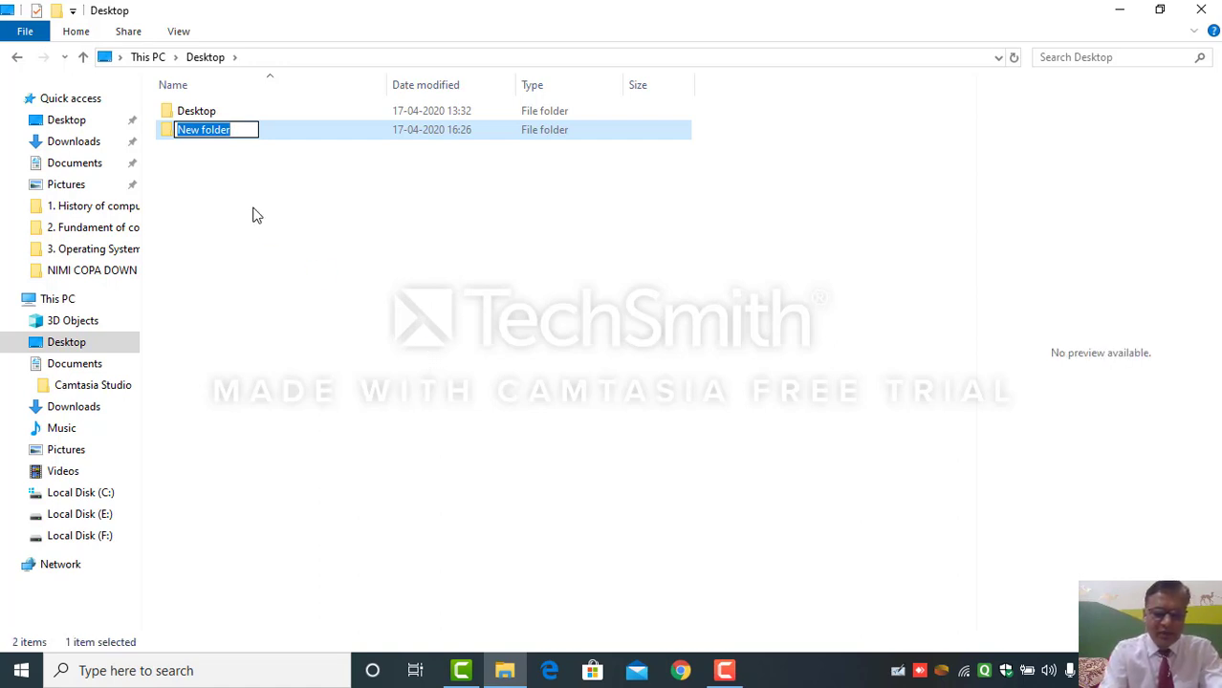
text(GITI)
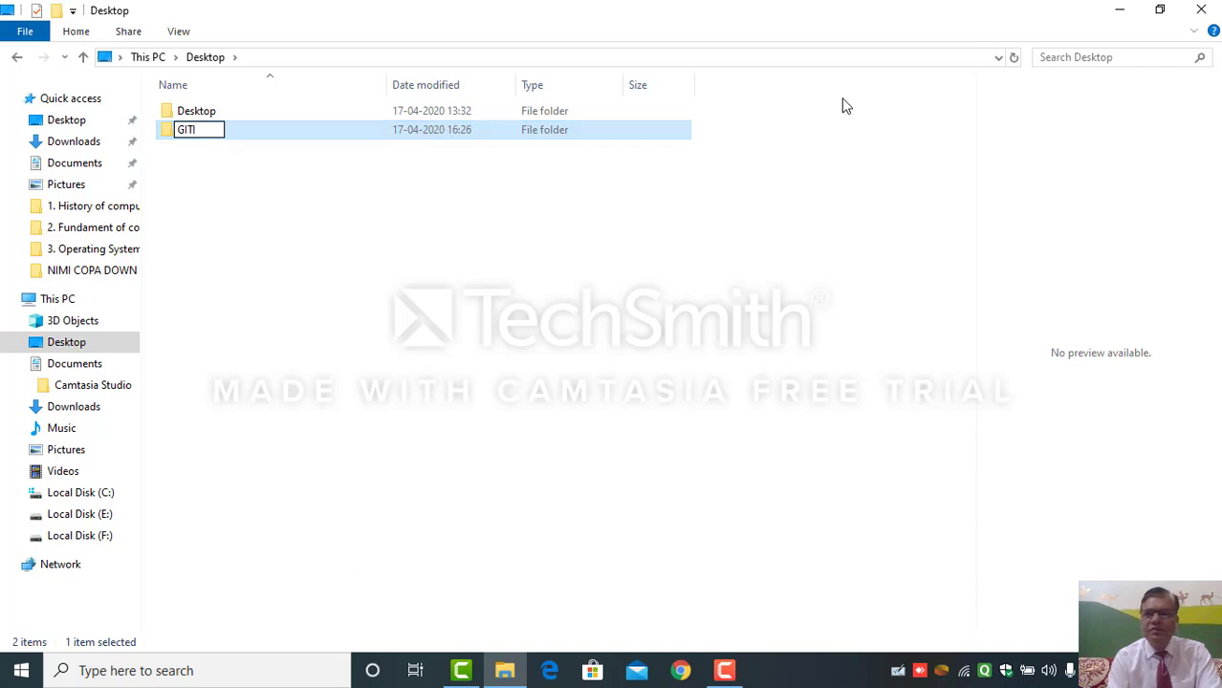
click(1116, 10)
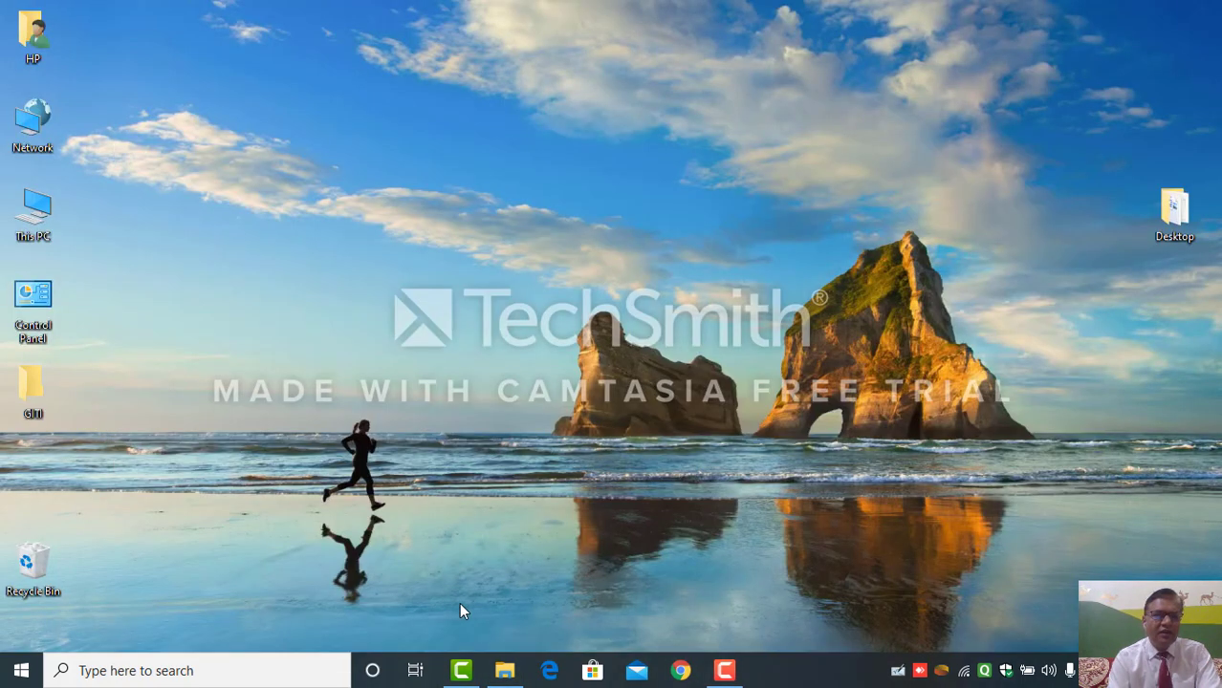
- Open the GITI folder from the desktop and create a Microsoft Office Word document named abc in it
double_click(32, 387)
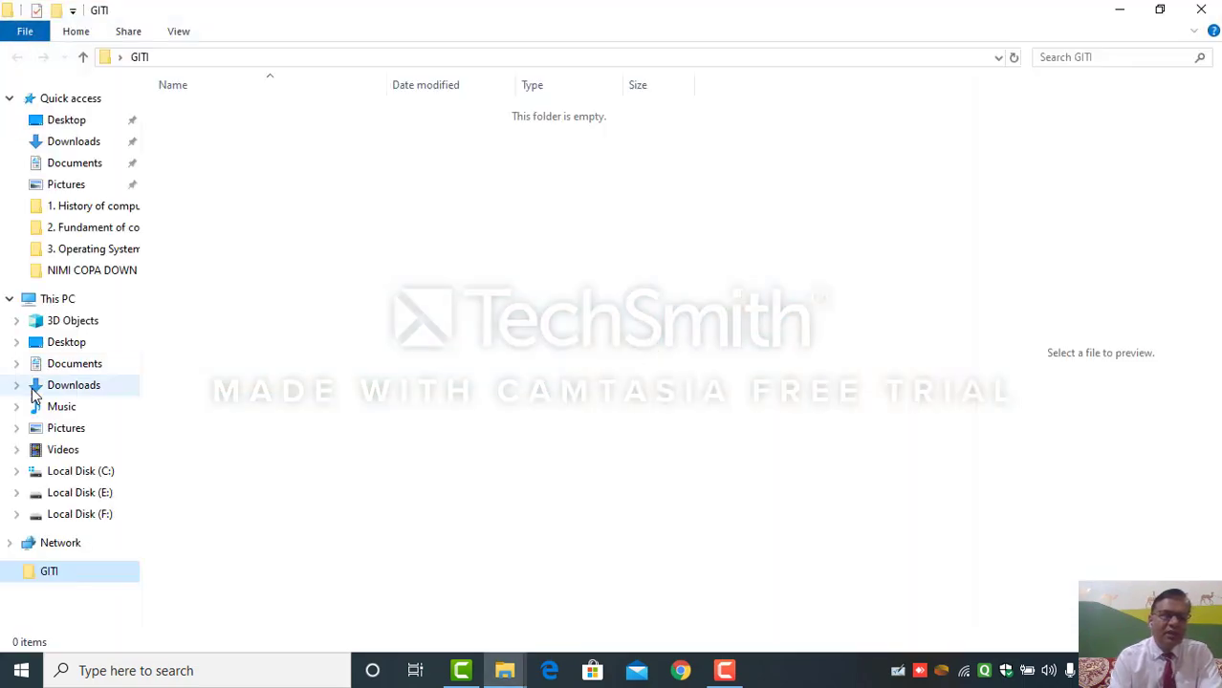
right_click(321, 224)
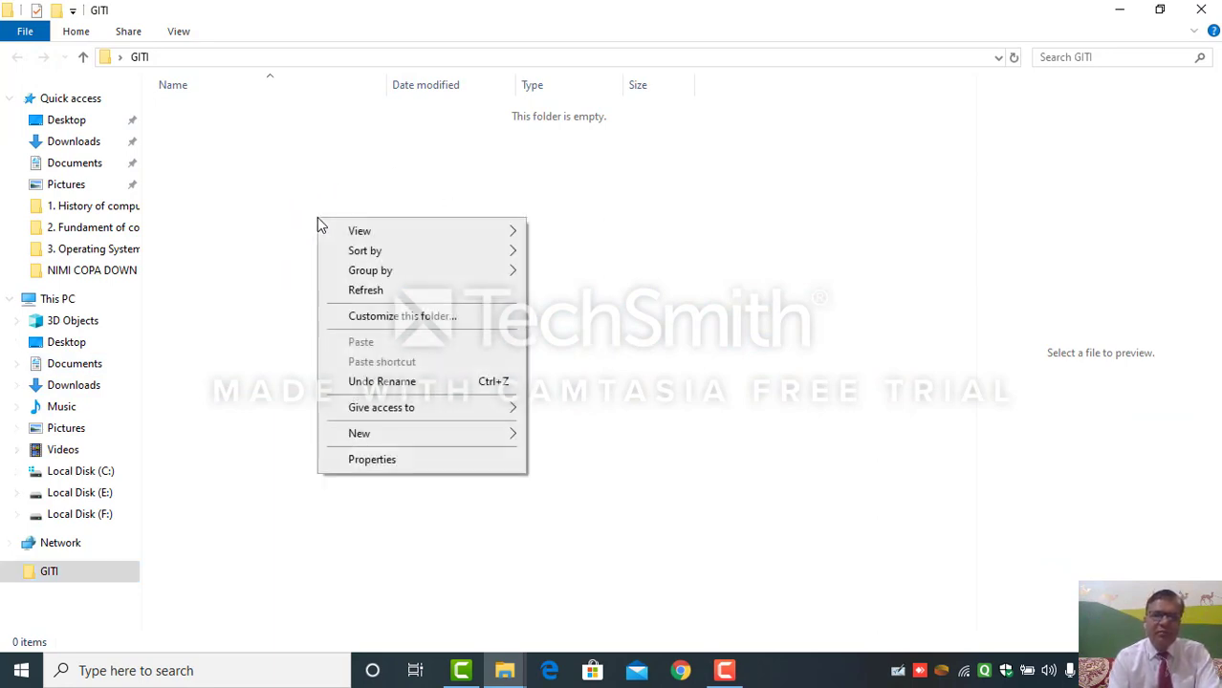
mouse_move(426, 436)
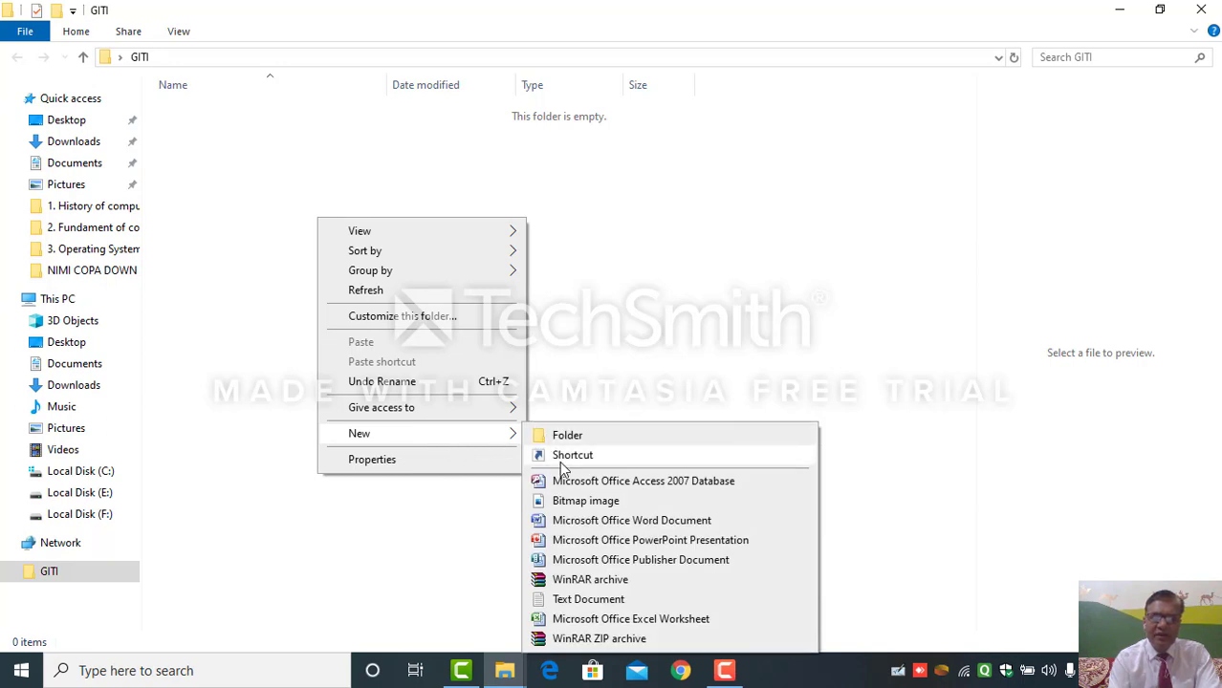
click(566, 522)
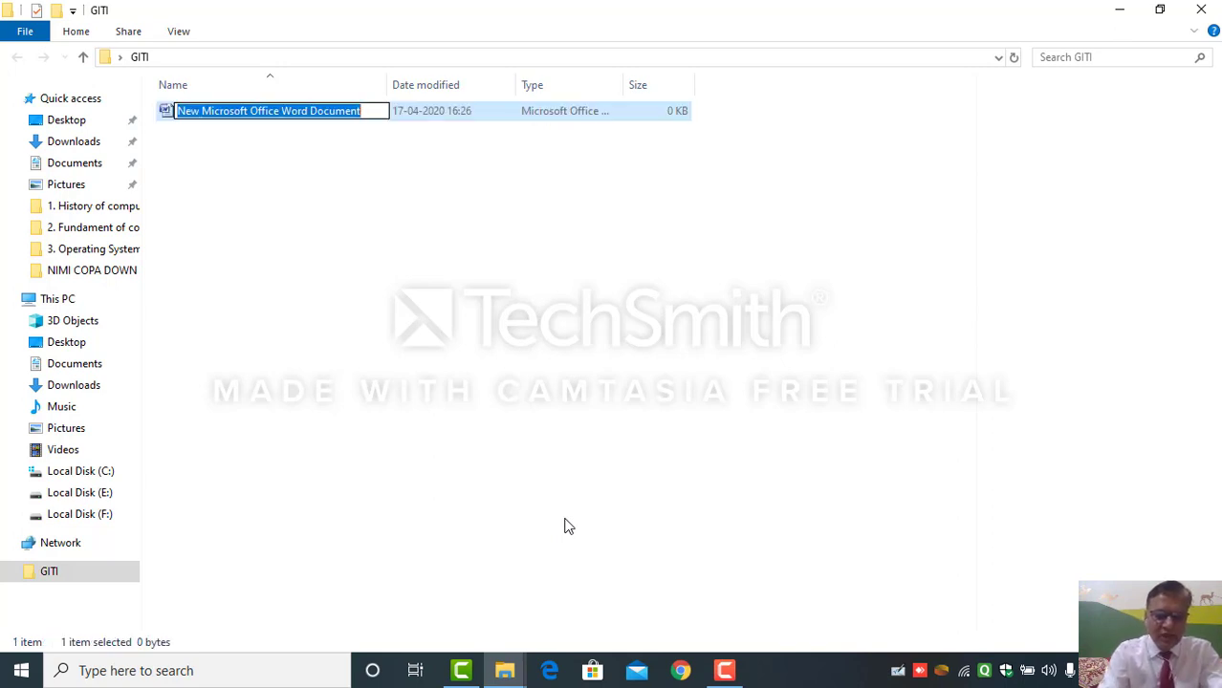
text(abc)
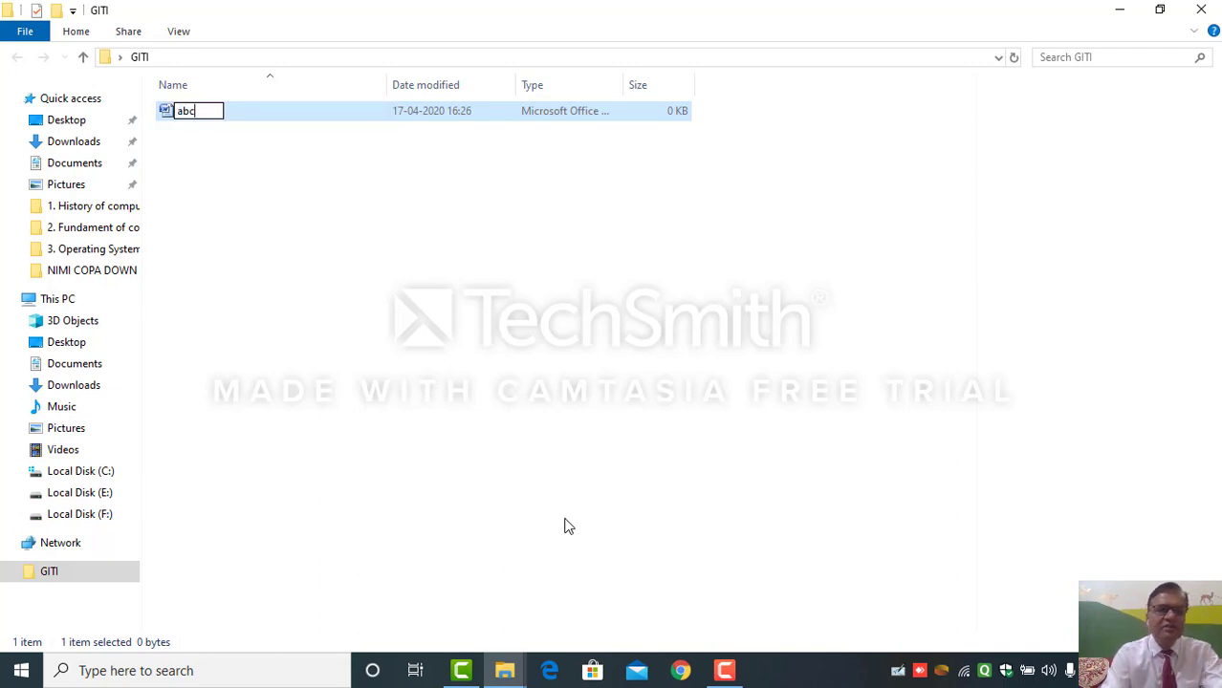
key(Return)
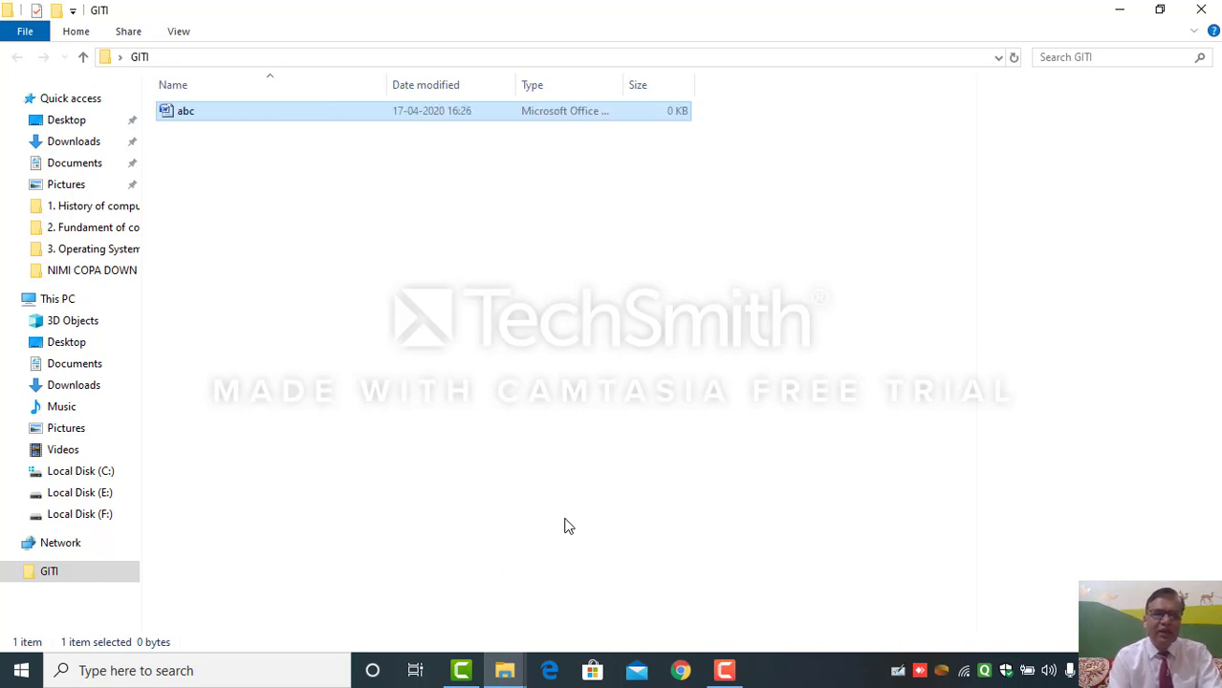
- Open the abc document in Word, enter the text "Xz,.cdczjflckjd" and close it, choosing to save the changes
key(Return)
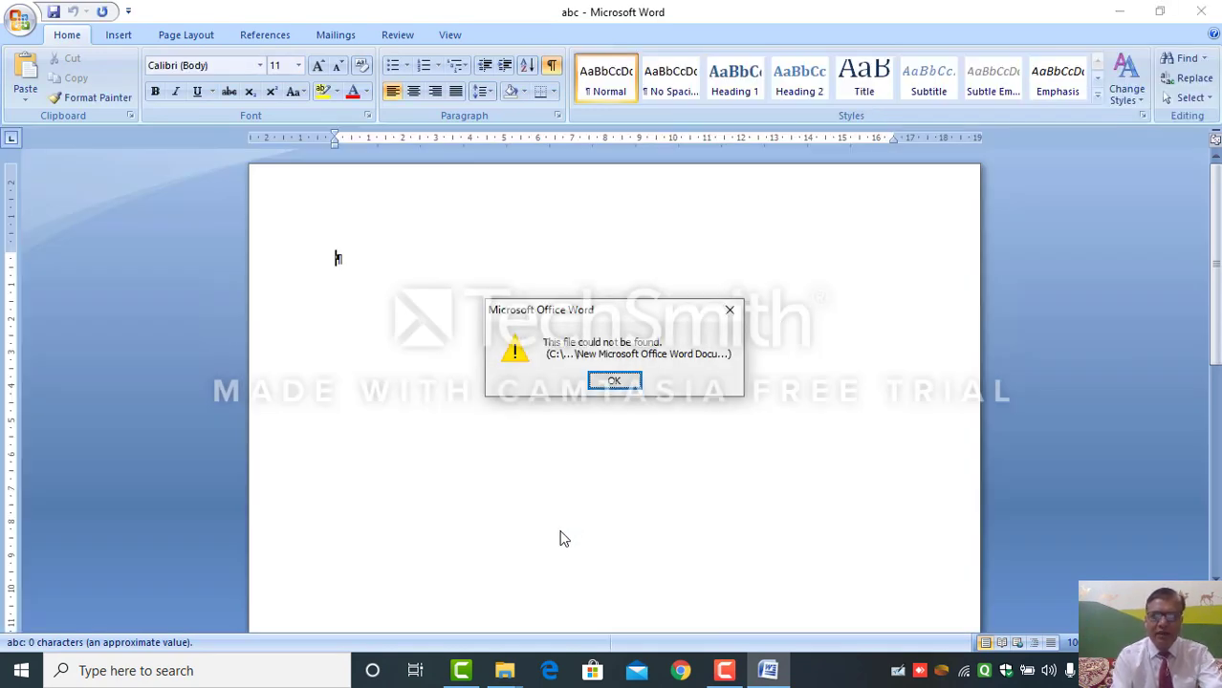
key(Return)
text(Xz,.cdczjflckjd)
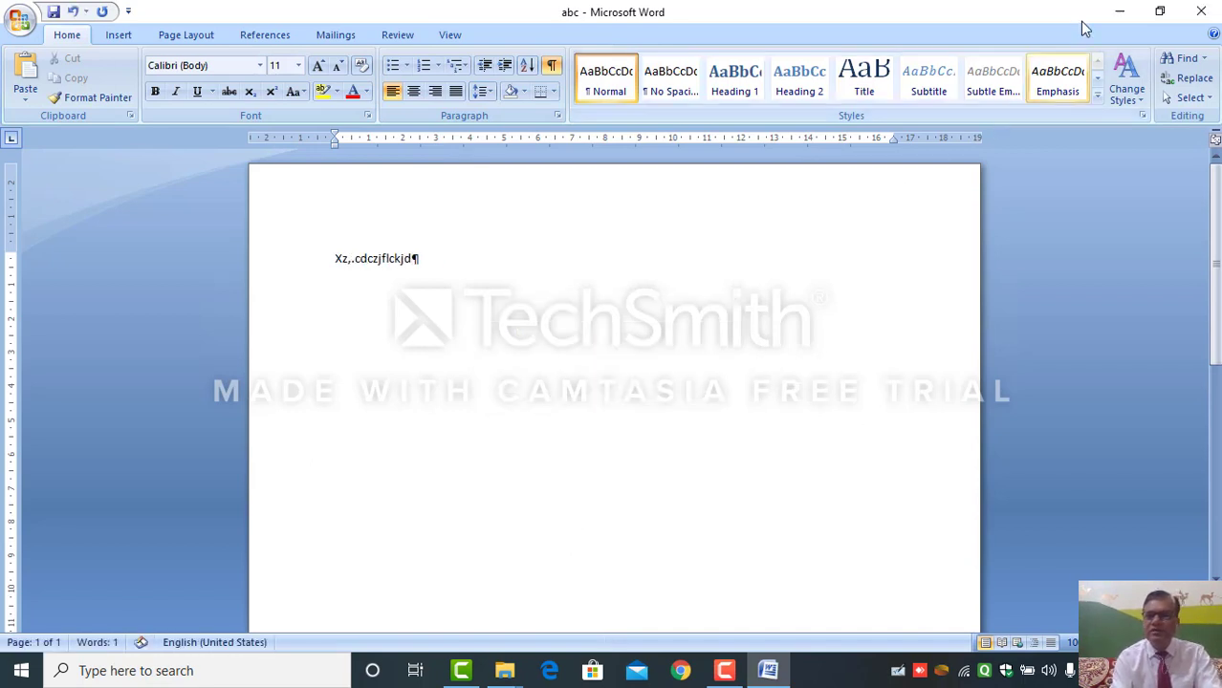
click(1203, 7)
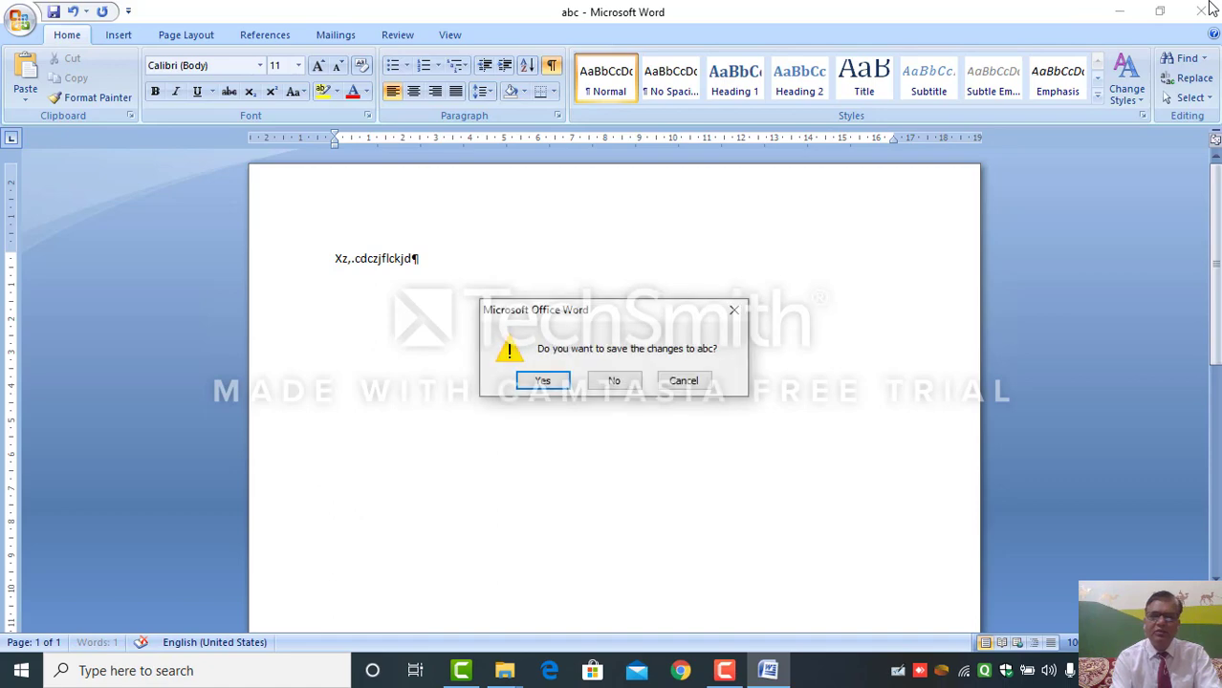
click(537, 383)
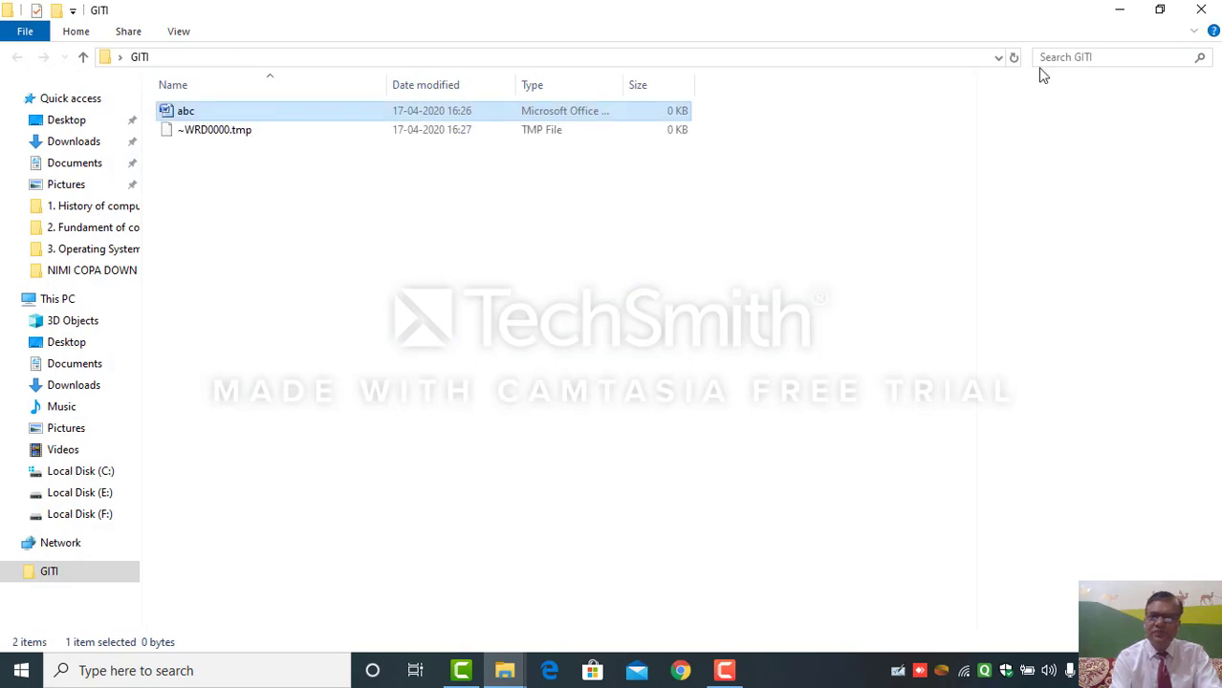
- Close the GITI folder window, dismiss the Word error and close the empty Word window
click(1202, 8)
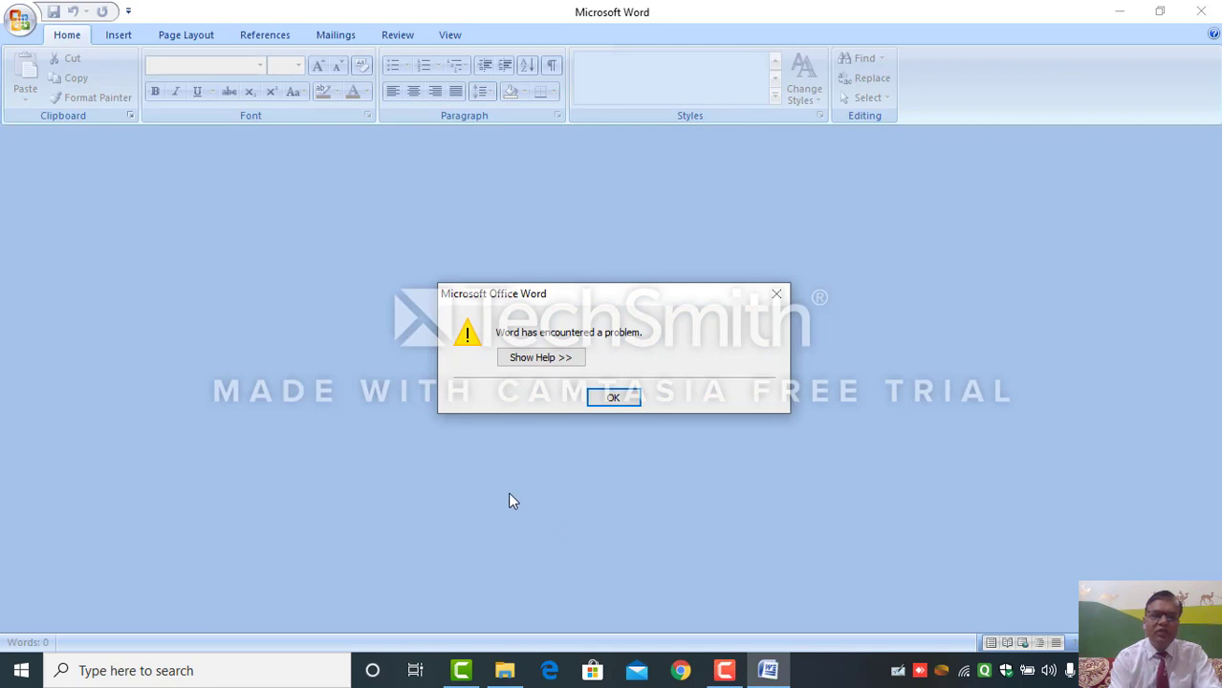
click(608, 399)
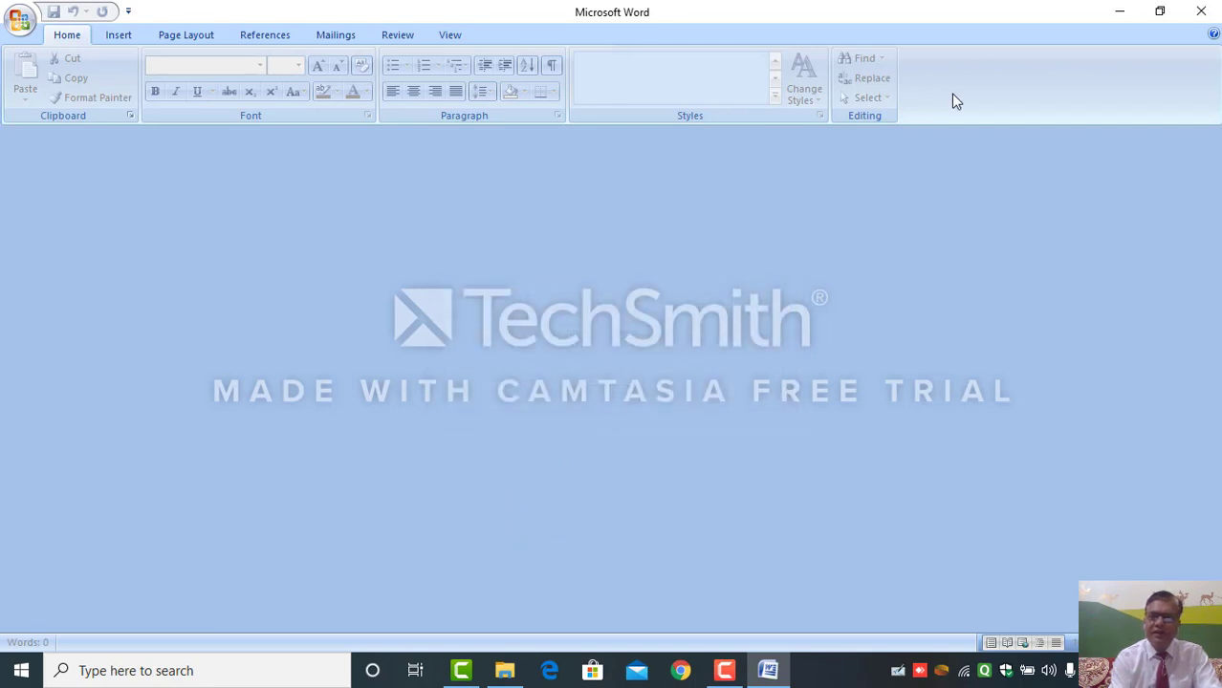
click(1202, 10)
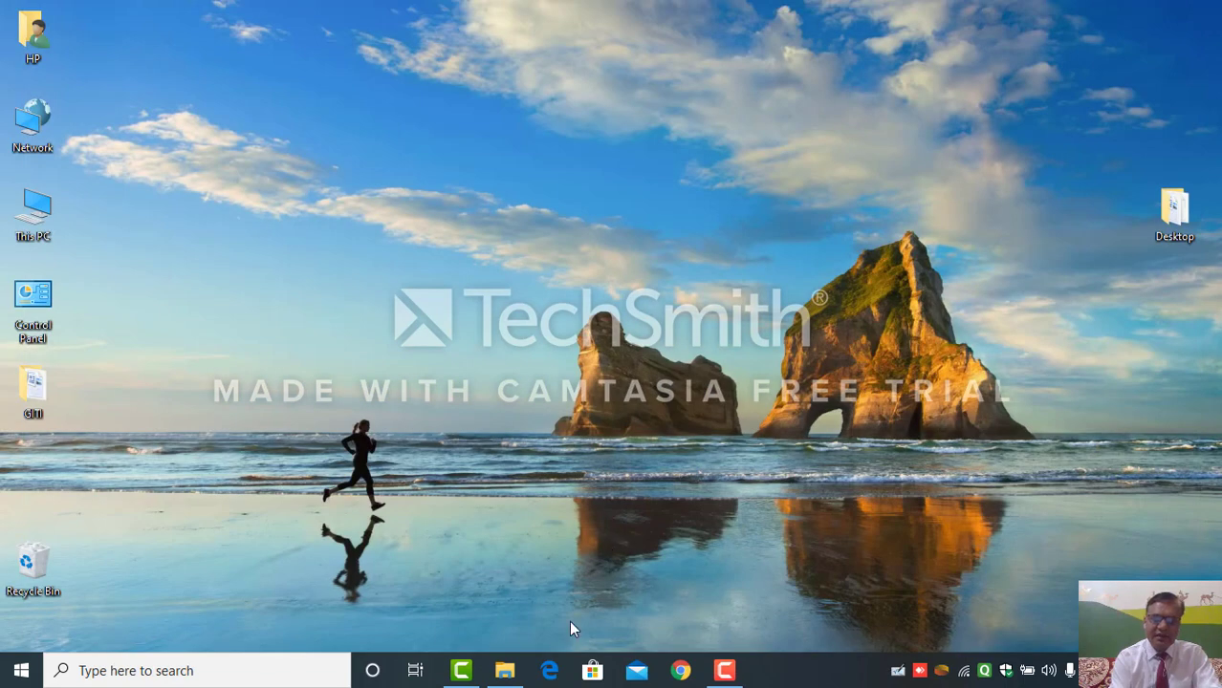
- Open Microsoft Edge from the desktop to view its start page, and close the browser
click(549, 673)
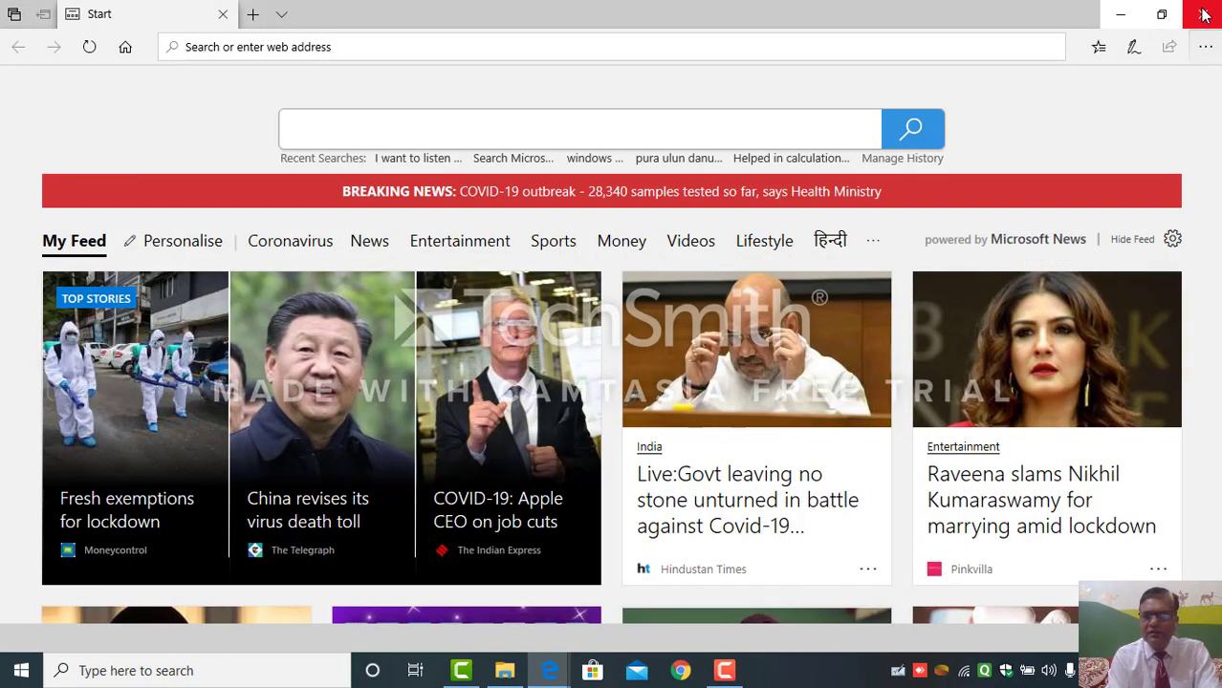
click(1204, 13)
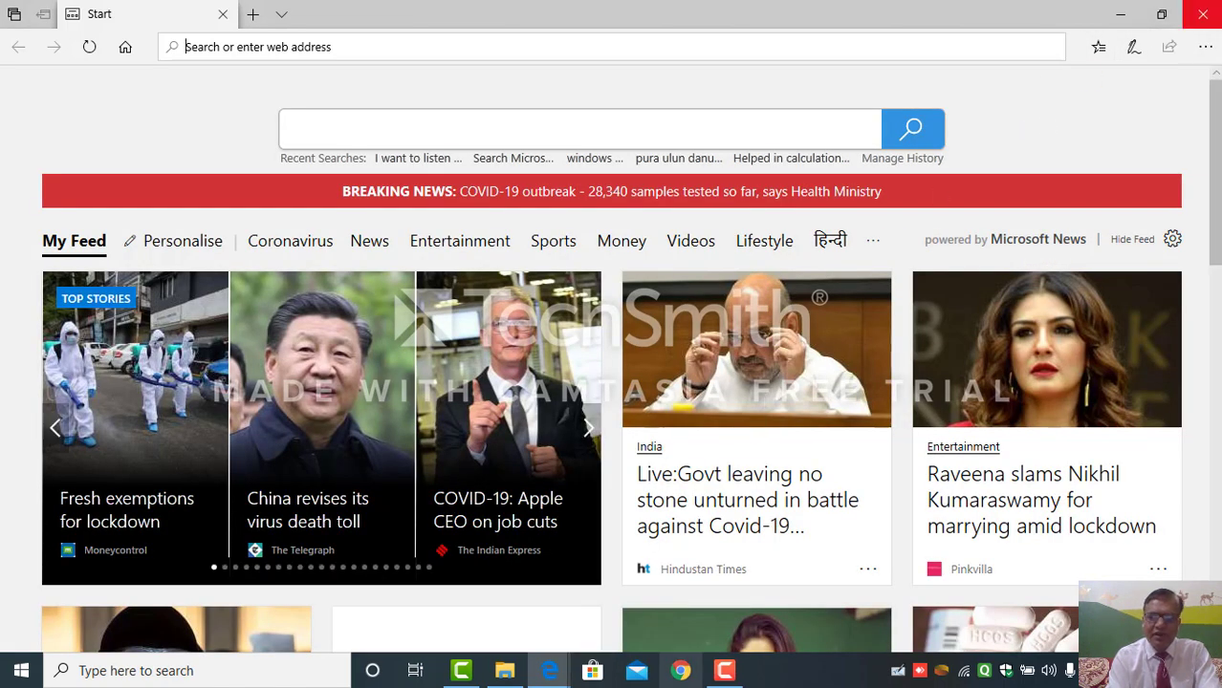
click(1203, 14)
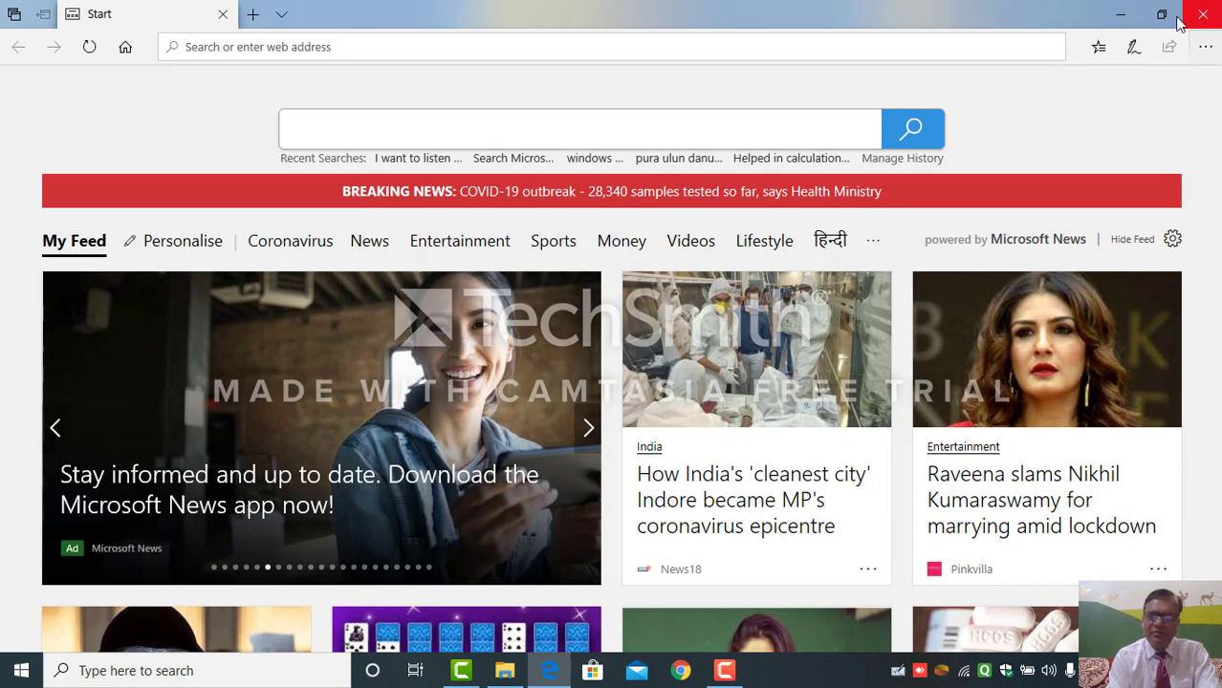
click(1203, 14)
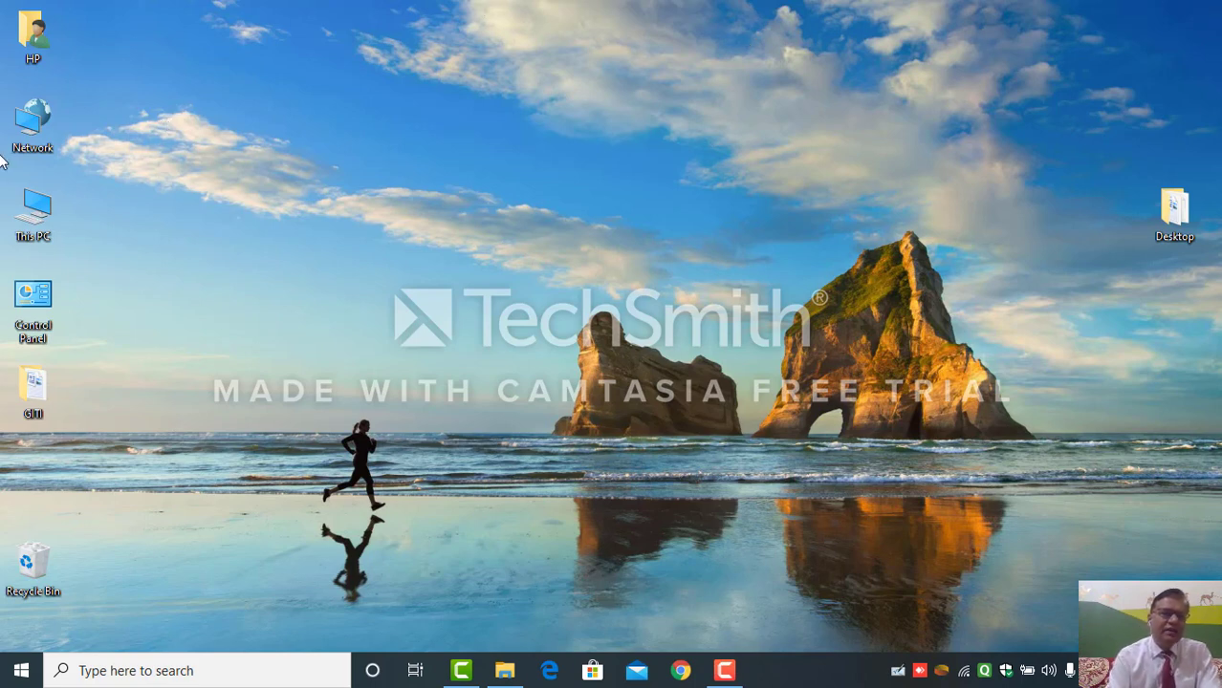
- Open Network from the desktop, dismiss the network discovery message and close the Network window
double_click(36, 123)
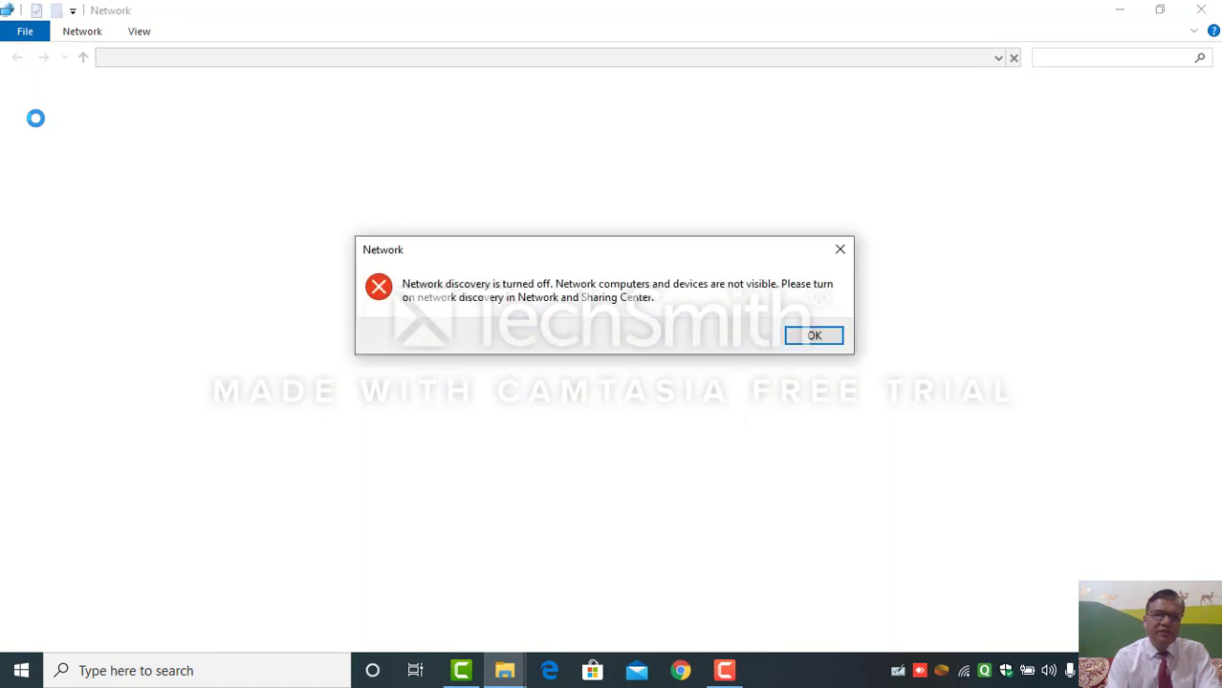
click(814, 336)
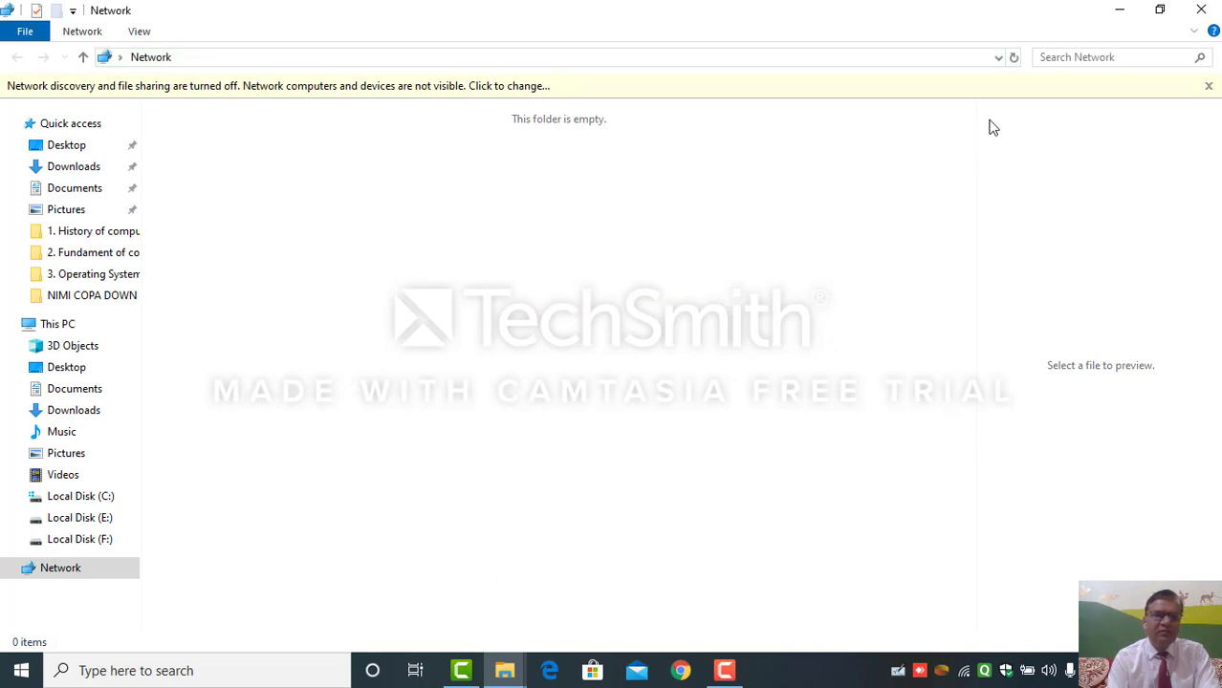
click(1196, 9)
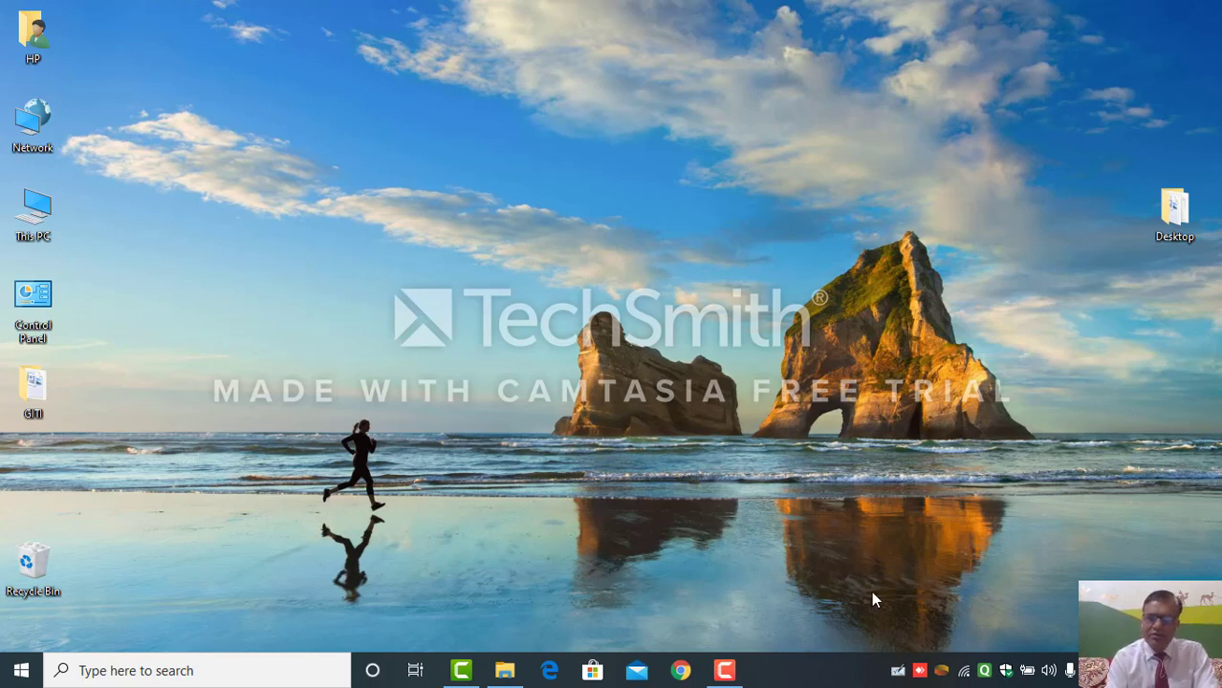
click(723, 671)
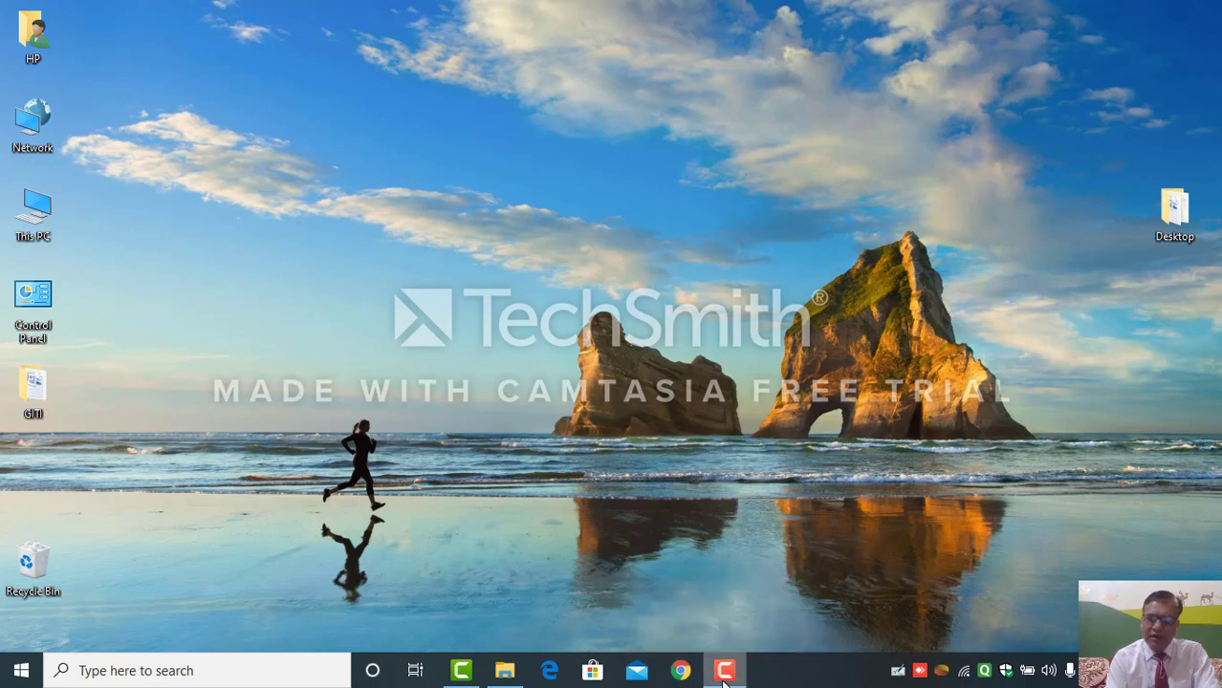